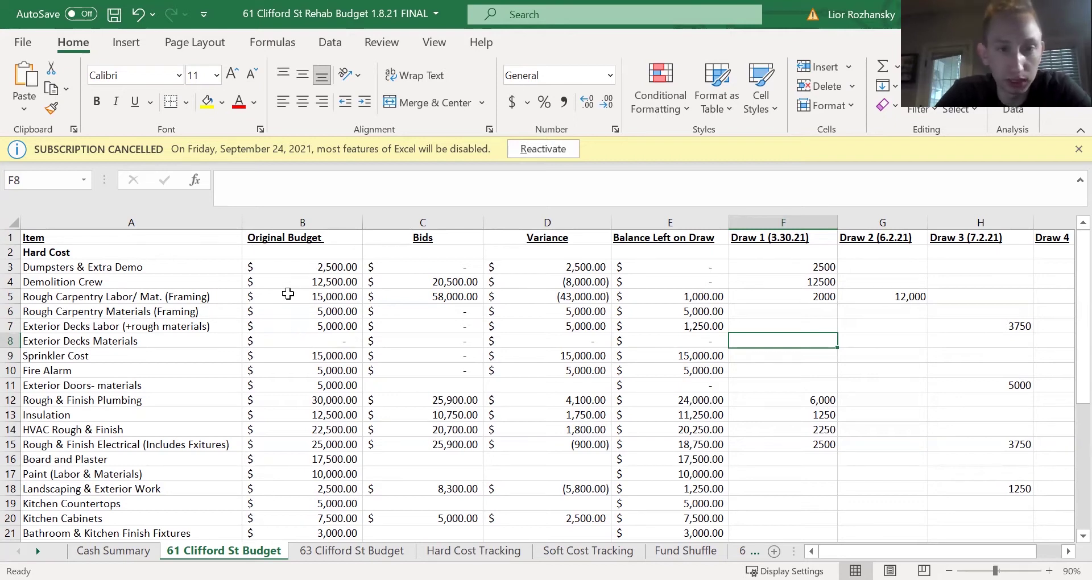
{"action": "left_click", "coordinate": [288, 267]}
{"action": "left_click", "coordinate": [291, 222]}
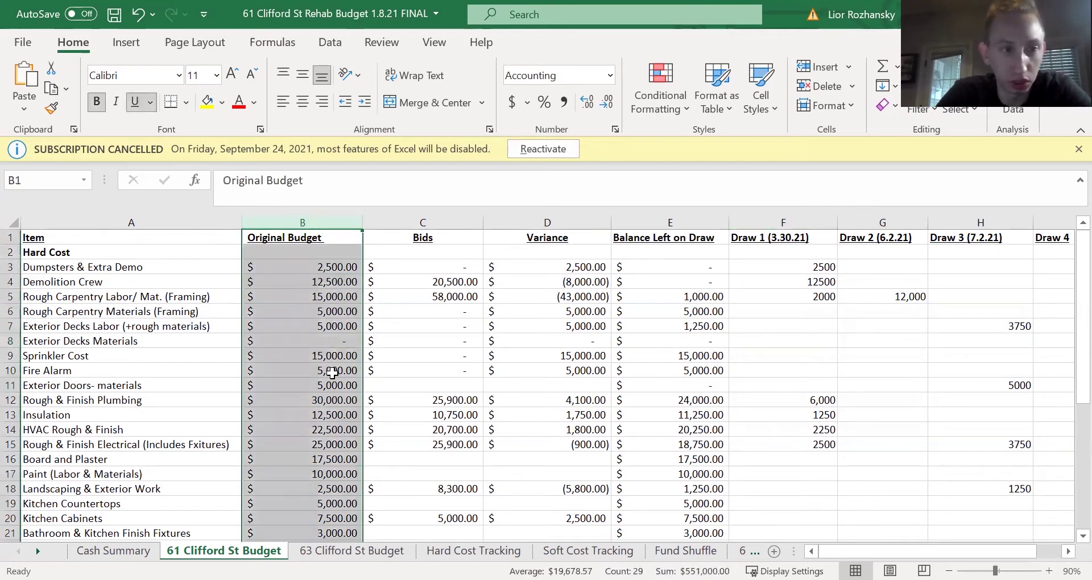
{"action": "scroll", "coordinate": [333, 372], "scroll_direction": "down", "scroll_amount": 4}
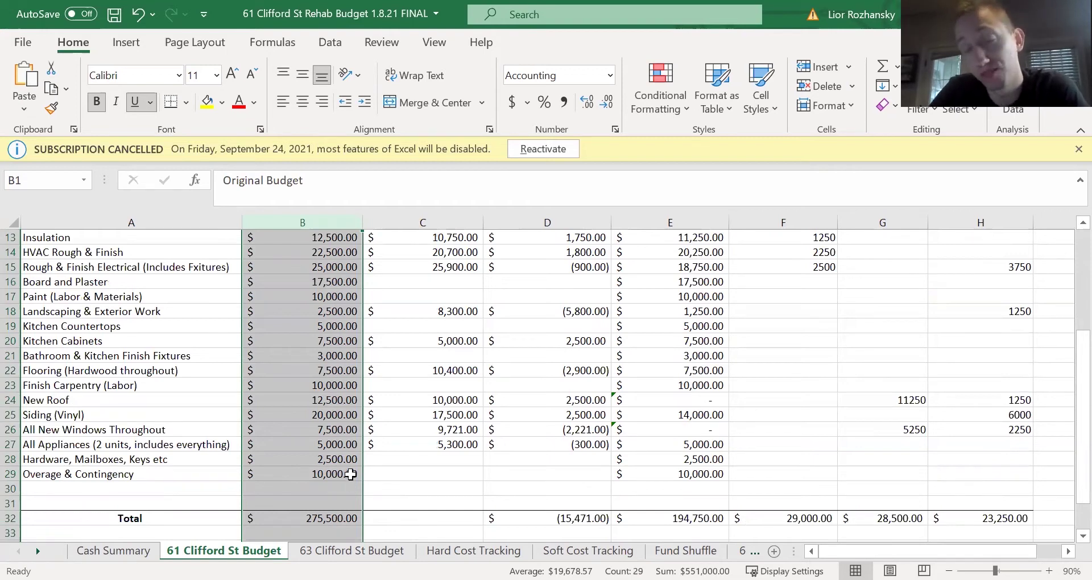
{"action": "scroll", "coordinate": [345, 442], "scroll_direction": "up", "scroll_amount": 4}
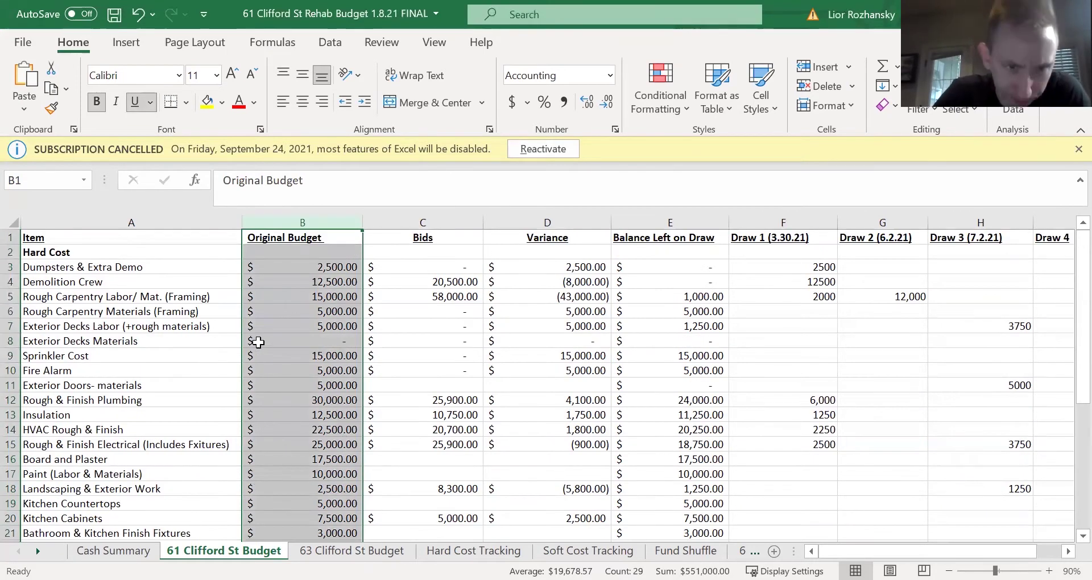
{"action": "left_click", "coordinate": [150, 279]}
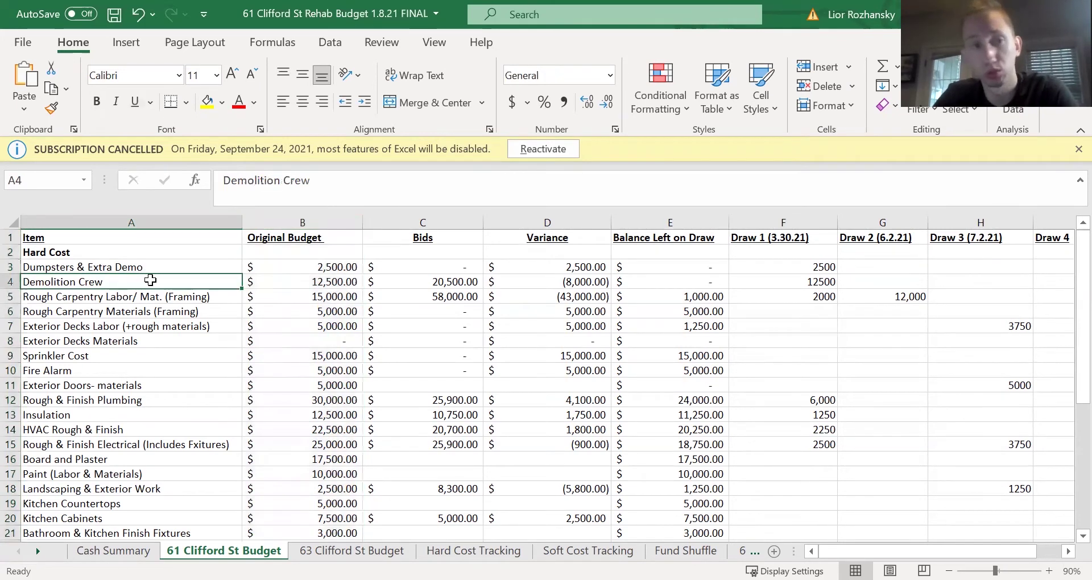
{"action": "left_click_drag", "start_coordinate": [148, 266], "coordinate": [304, 276]}
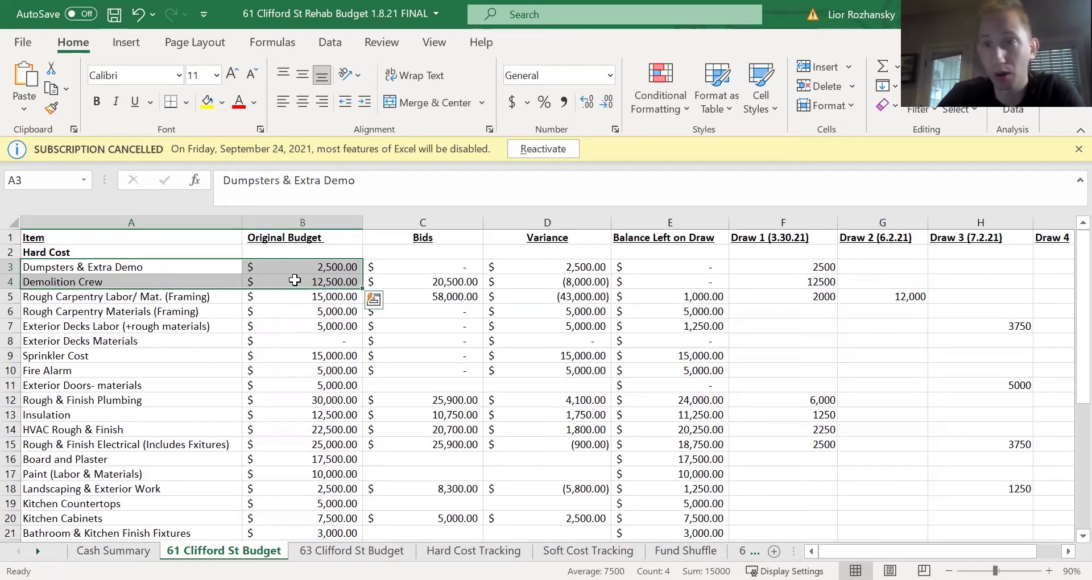
{"action": "left_click", "coordinate": [184, 354]}
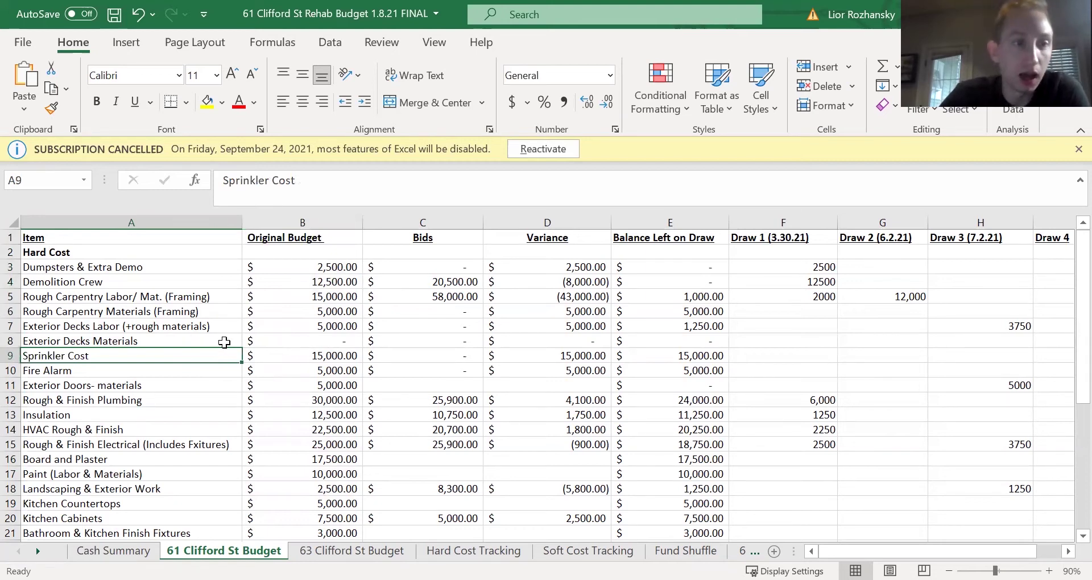
{"action": "left_click_drag", "start_coordinate": [147, 326], "coordinate": [251, 340]}
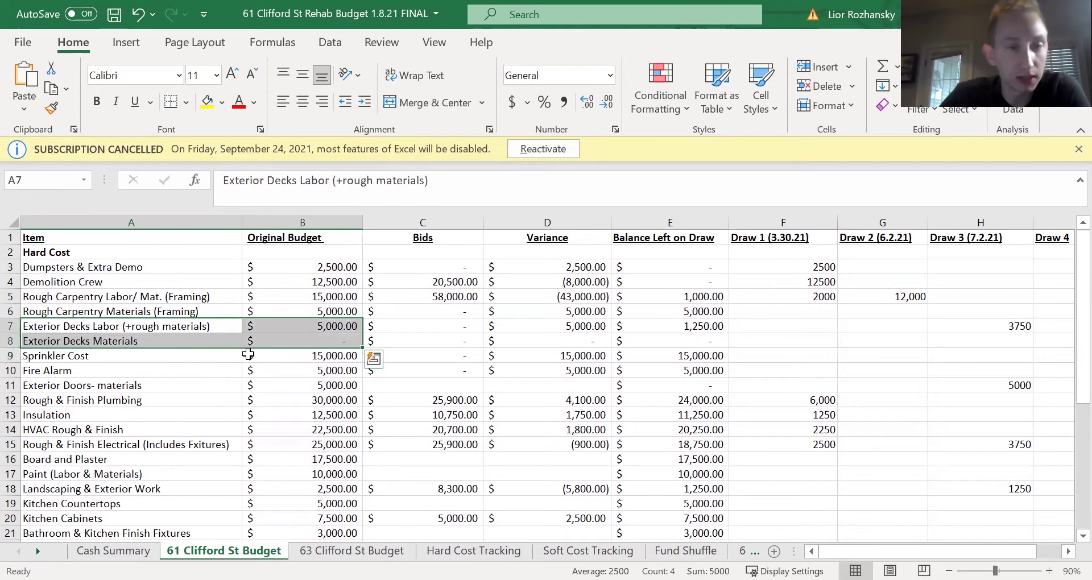
{"action": "left_click", "coordinate": [146, 366]}
{"action": "left_click_drag", "start_coordinate": [129, 349], "coordinate": [297, 365]}
{"action": "scroll", "coordinate": [188, 363], "scroll_direction": "down", "scroll_amount": 1}
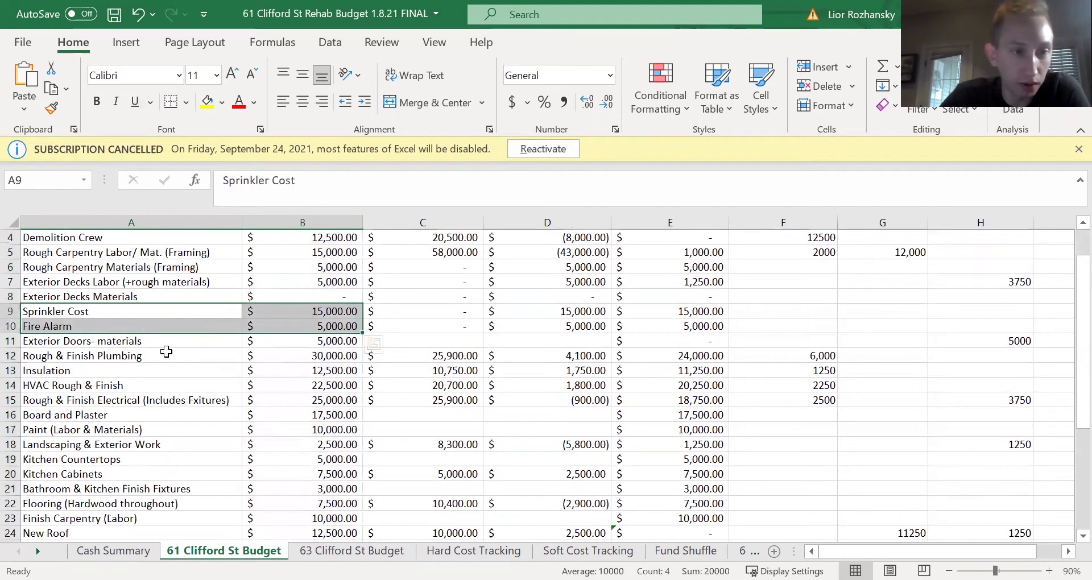
{"action": "left_click_drag", "start_coordinate": [216, 385], "coordinate": [295, 386]}
{"action": "scroll", "coordinate": [282, 410], "scroll_direction": "down", "scroll_amount": 1}
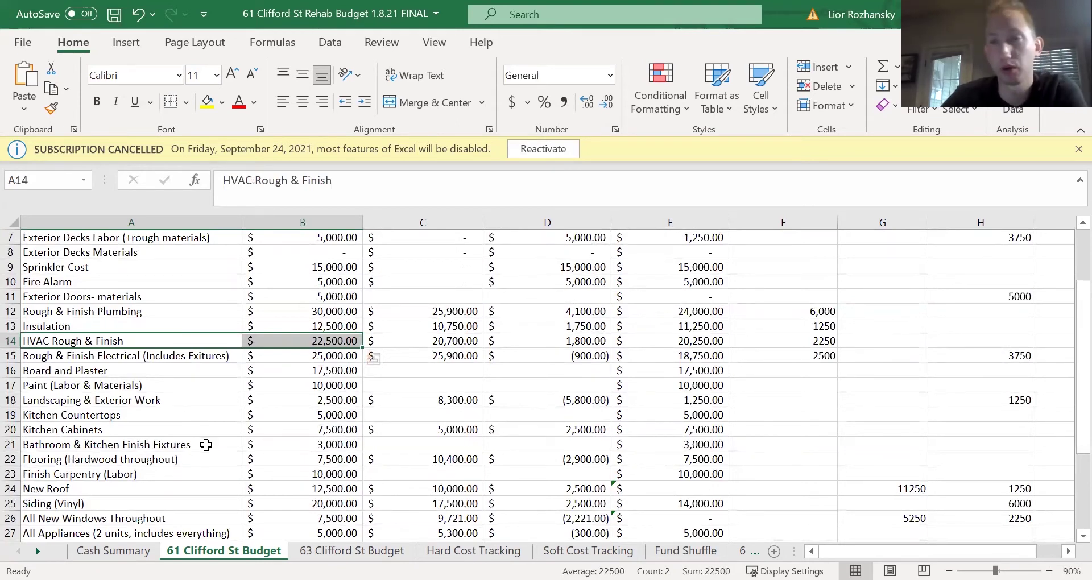
{"action": "scroll", "coordinate": [206, 444], "scroll_direction": "down", "scroll_amount": 1}
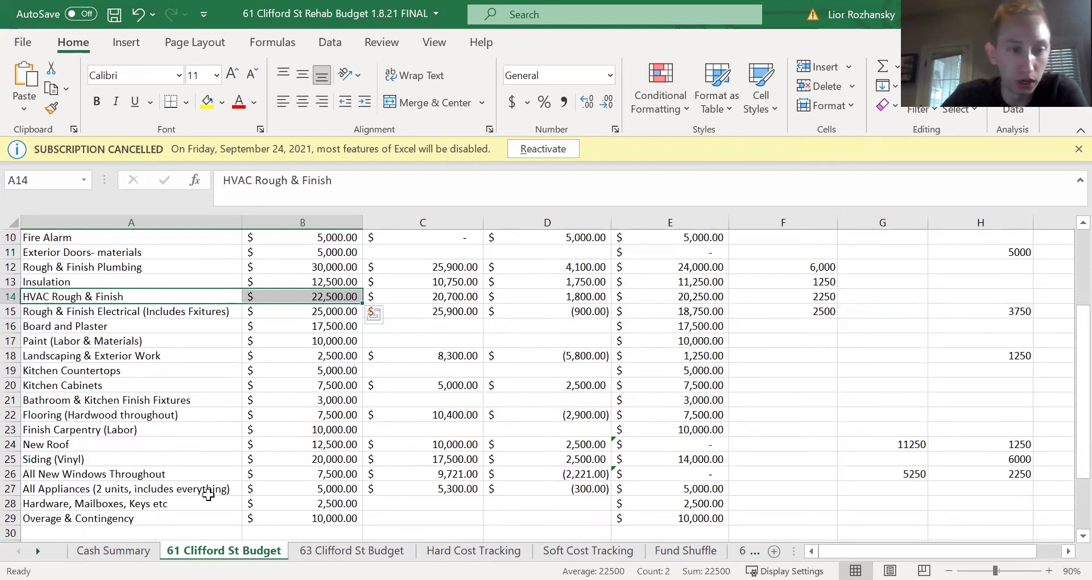
{"action": "scroll", "coordinate": [304, 481], "scroll_direction": "up", "scroll_amount": 3}
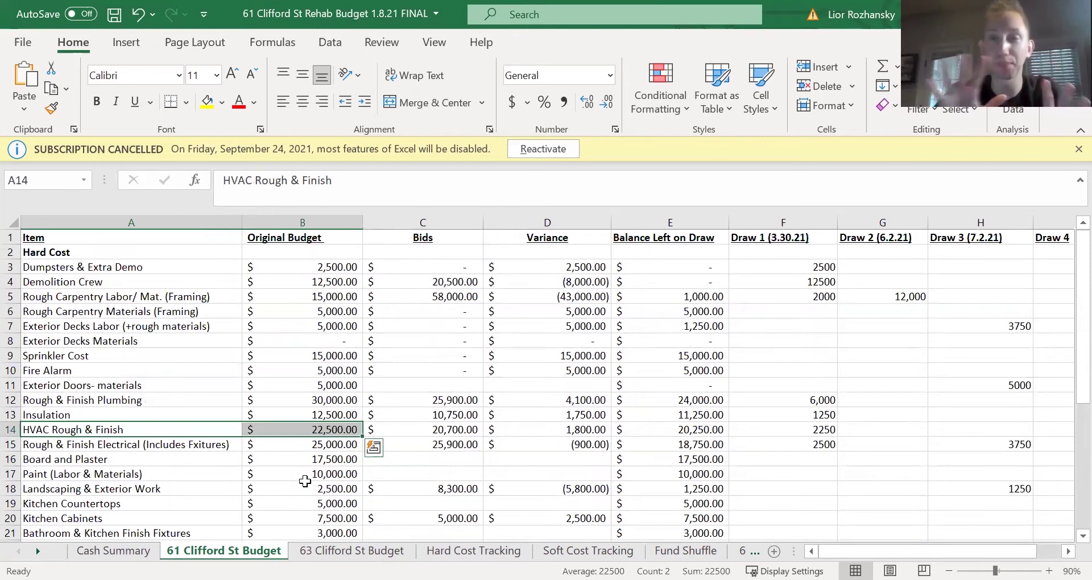
{"action": "left_click", "coordinate": [302, 222]}
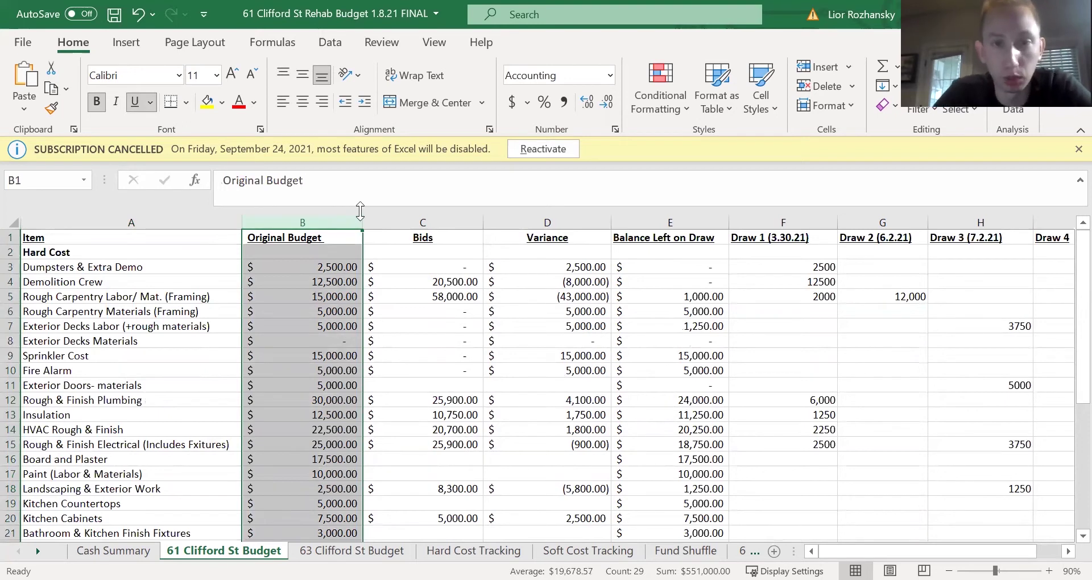
{"action": "left_click", "coordinate": [422, 223]}
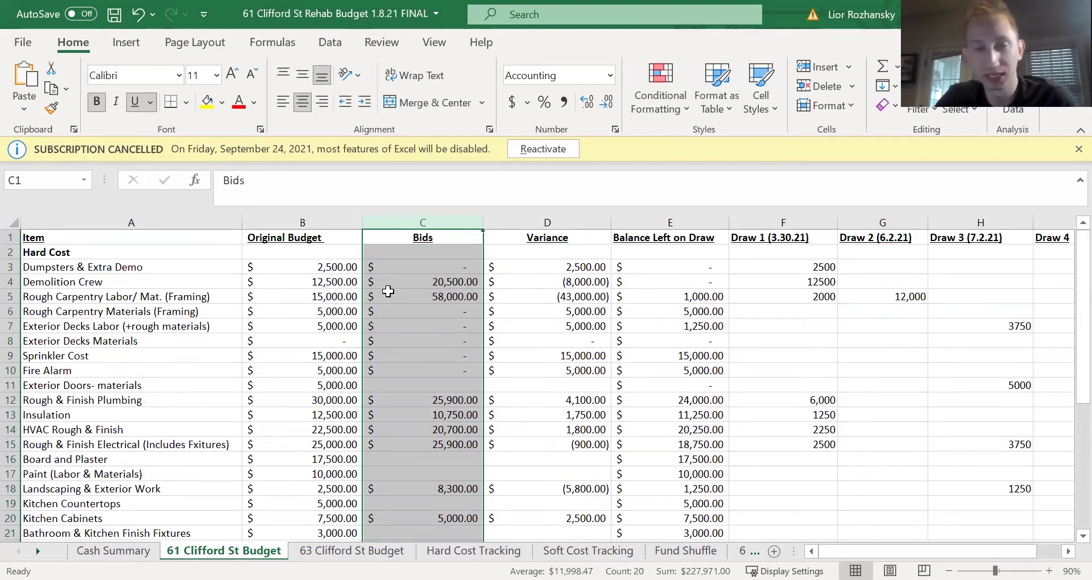
{"action": "left_click", "coordinate": [422, 296]}
{"action": "left_click", "coordinate": [351, 550]}
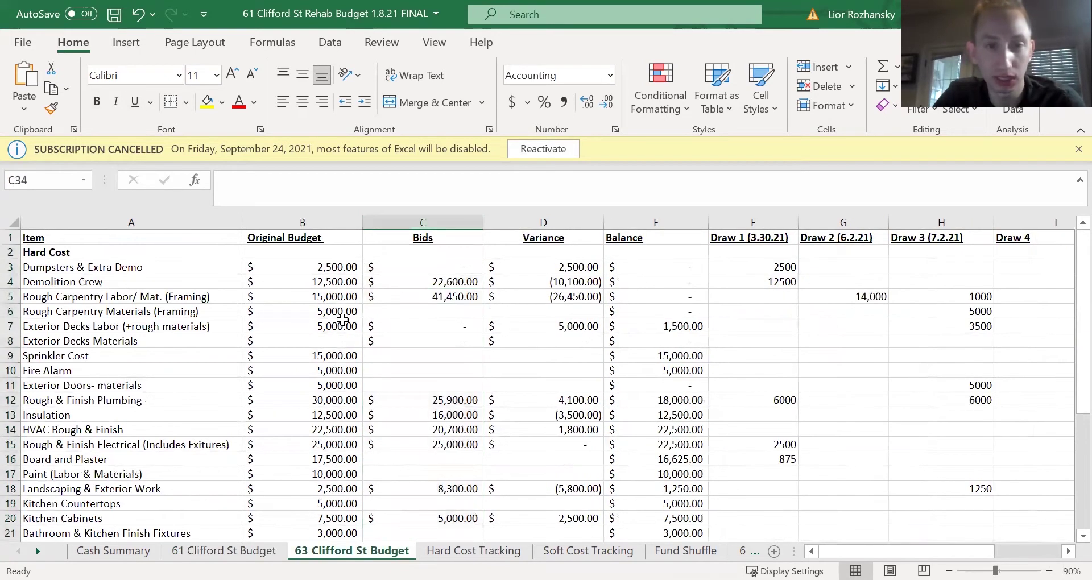
{"action": "left_click", "coordinate": [265, 550]}
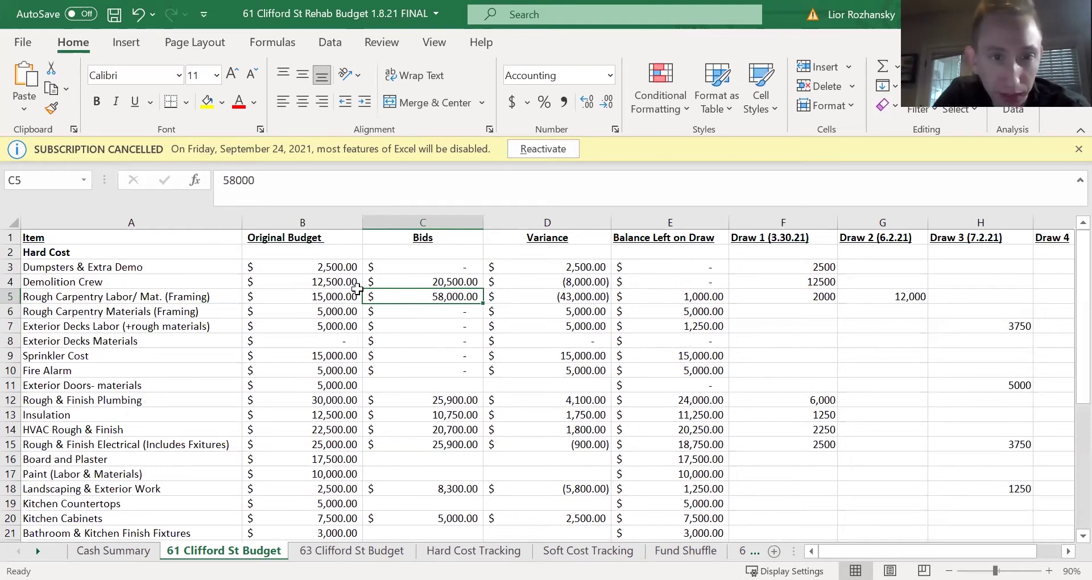
{"action": "left_click", "coordinate": [425, 223]}
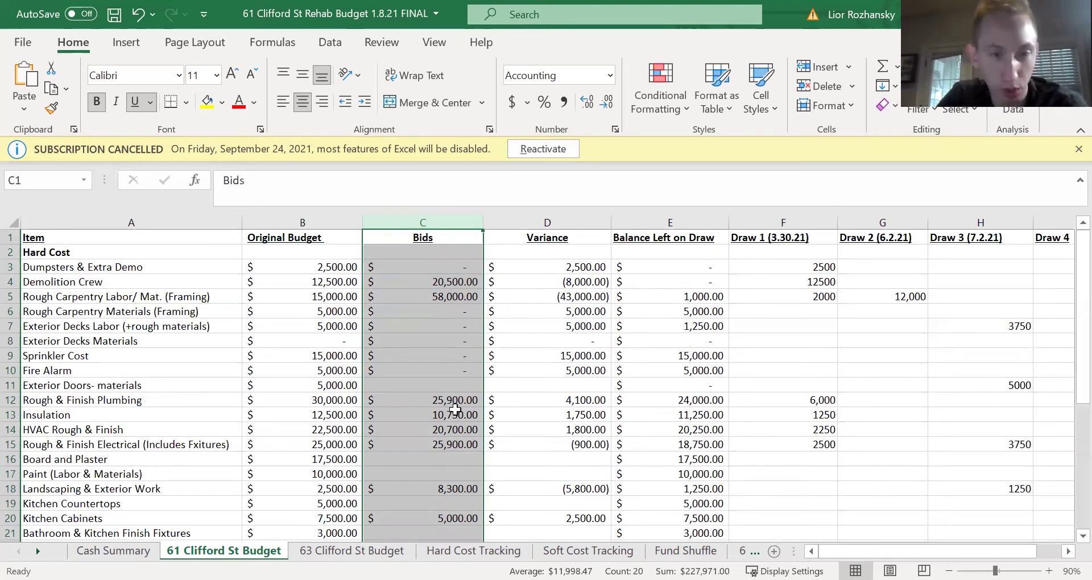
{"action": "left_click", "coordinate": [470, 413]}
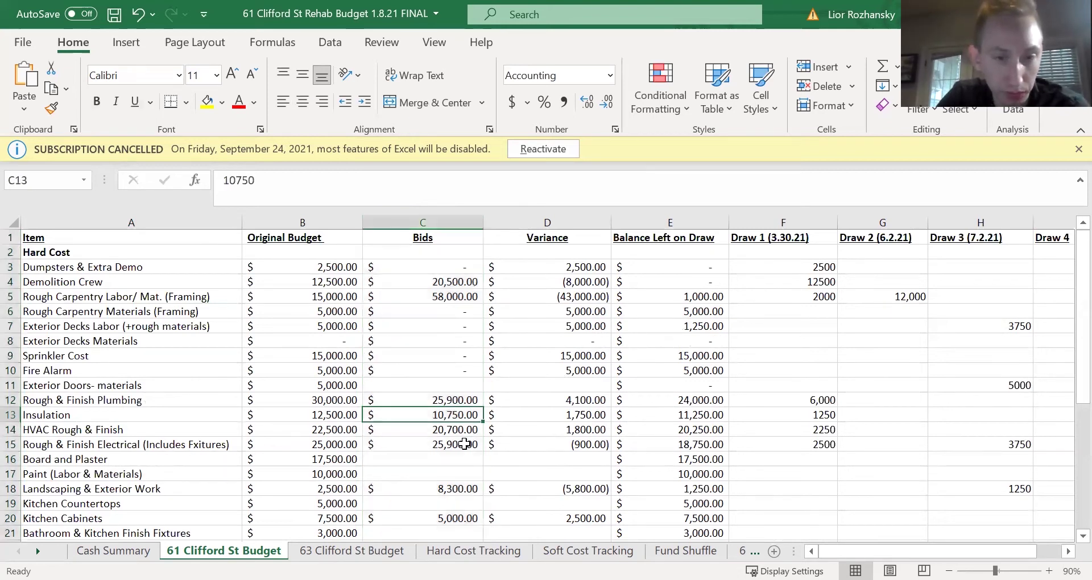
{"action": "scroll", "coordinate": [464, 450], "scroll_direction": "down", "scroll_amount": 1}
{"action": "left_click", "coordinate": [452, 386]}
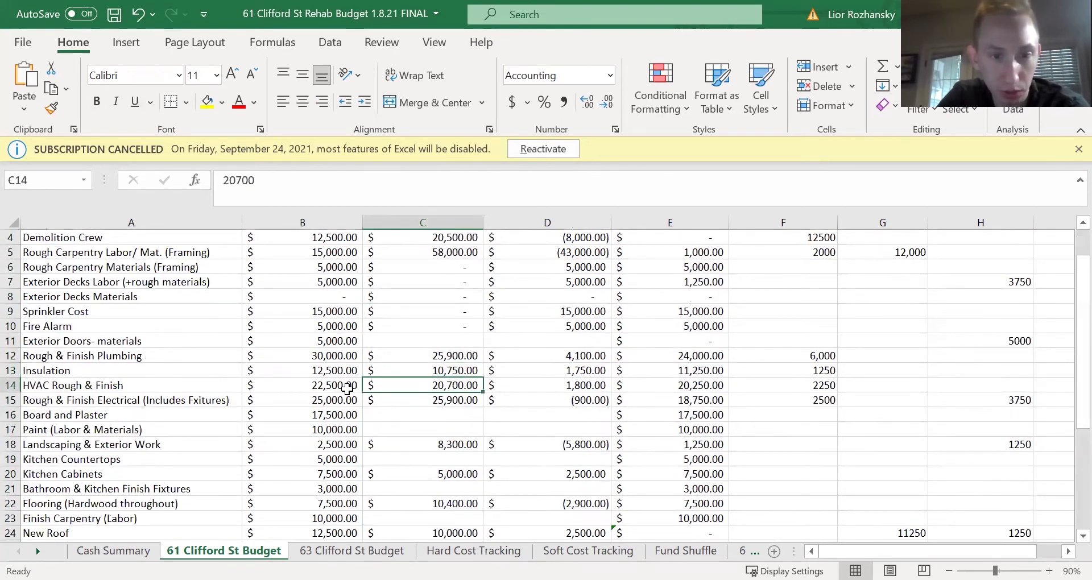
{"action": "left_click_drag", "start_coordinate": [341, 400], "coordinate": [409, 400]}
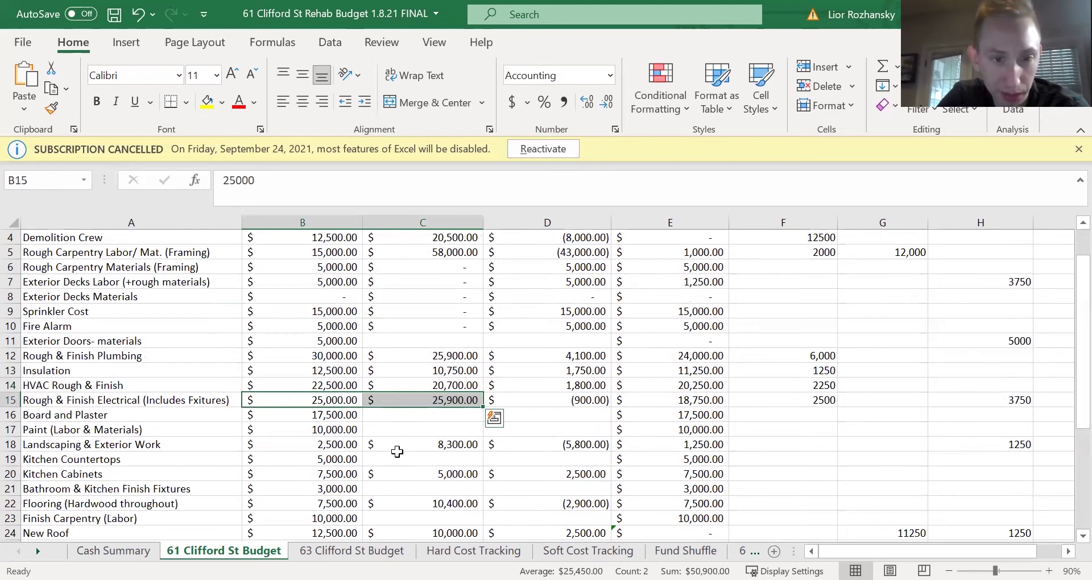
{"action": "scroll", "coordinate": [396, 449], "scroll_direction": "down", "scroll_amount": 1}
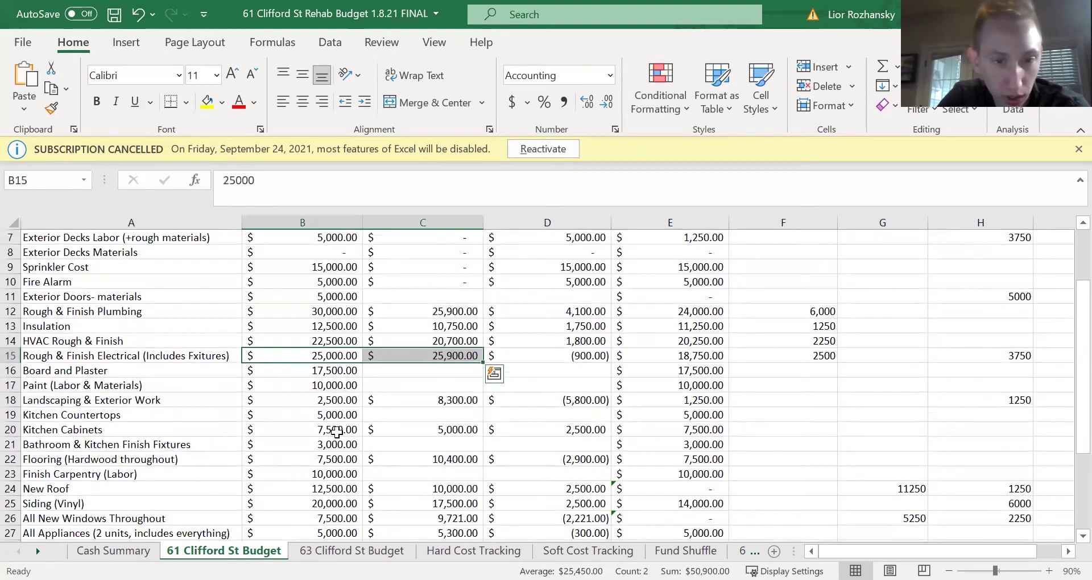
{"action": "left_click_drag", "start_coordinate": [339, 429], "coordinate": [407, 429]}
{"action": "scroll", "coordinate": [395, 472], "scroll_direction": "down", "scroll_amount": 1}
{"action": "left_click_drag", "start_coordinate": [341, 415], "coordinate": [394, 417]}
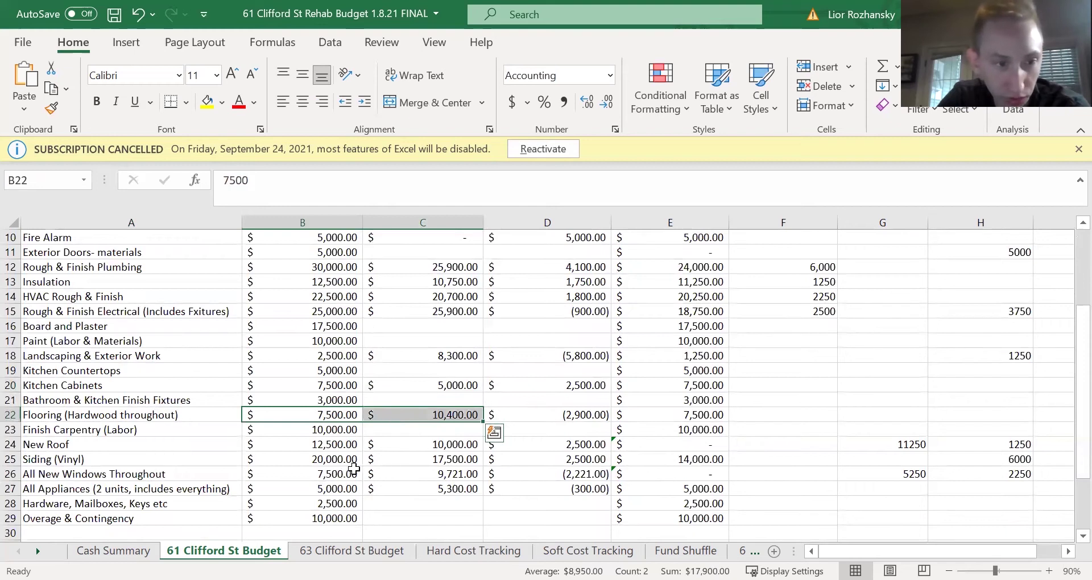
{"action": "scroll", "coordinate": [383, 456], "scroll_direction": "up", "scroll_amount": 5}
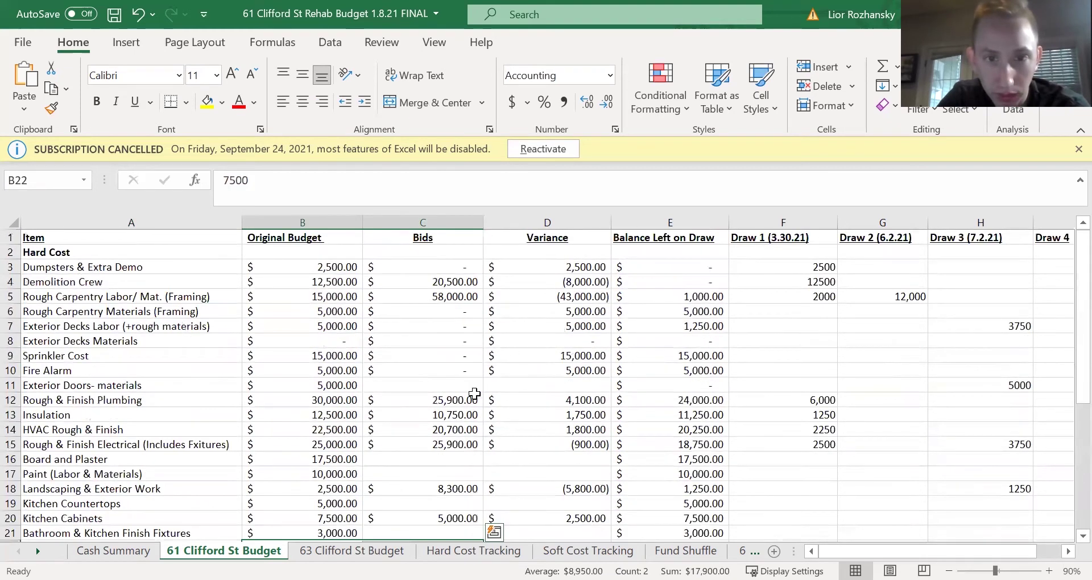
{"action": "left_click", "coordinate": [546, 223]}
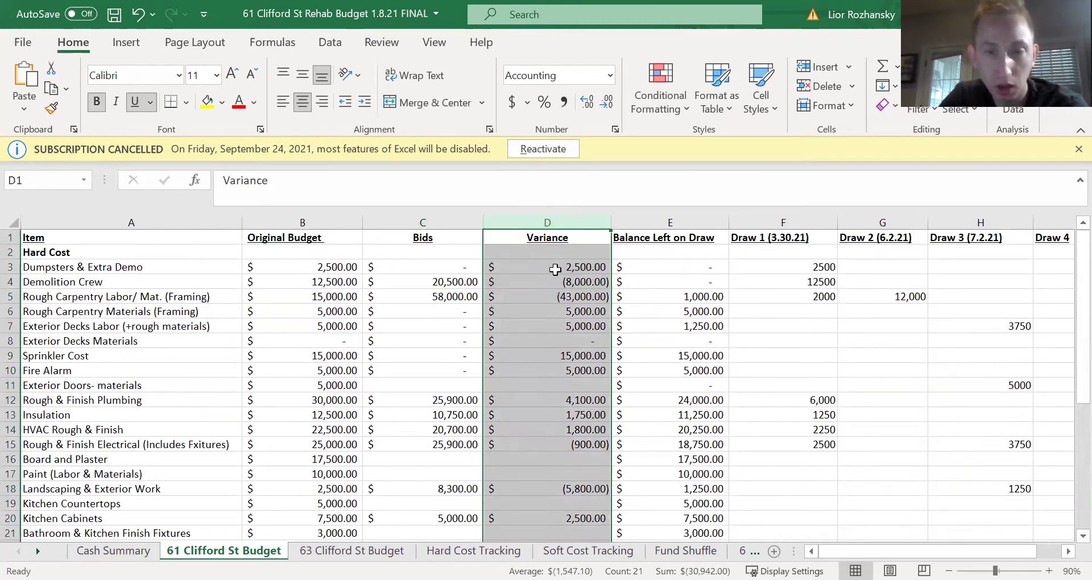
{"action": "left_click", "coordinate": [288, 223]}
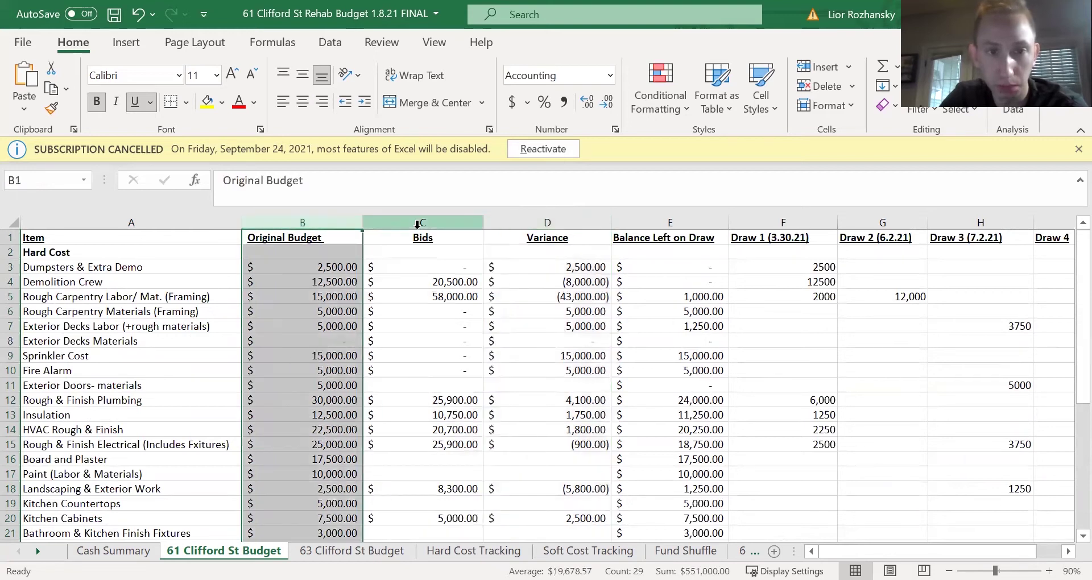
{"action": "left_click", "coordinate": [422, 222]}
{"action": "left_click", "coordinate": [547, 222]}
{"action": "scroll", "coordinate": [551, 341], "scroll_direction": "down", "scroll_amount": 5}
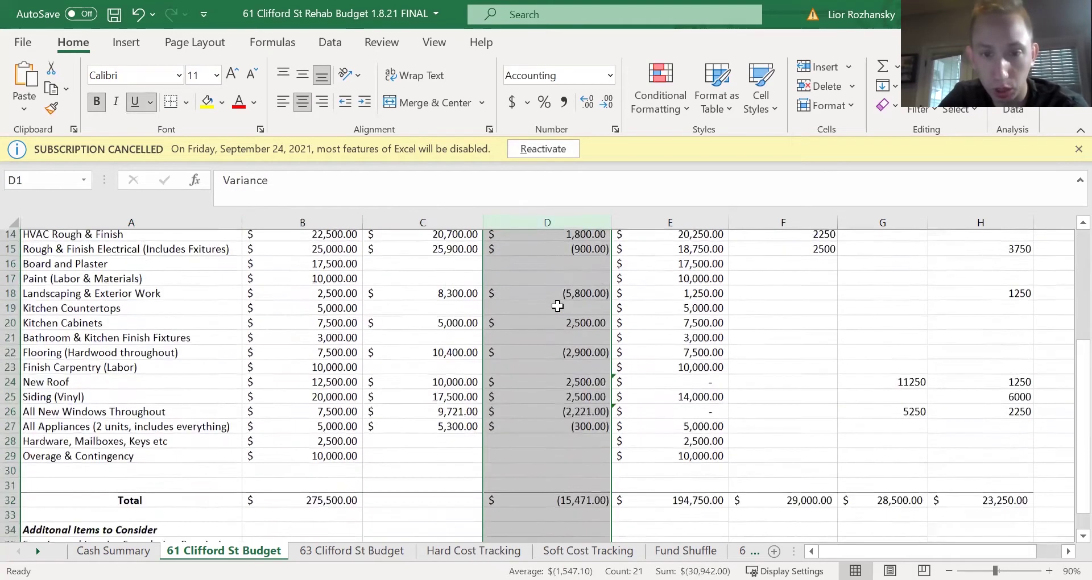
{"action": "left_click", "coordinate": [584, 471]}
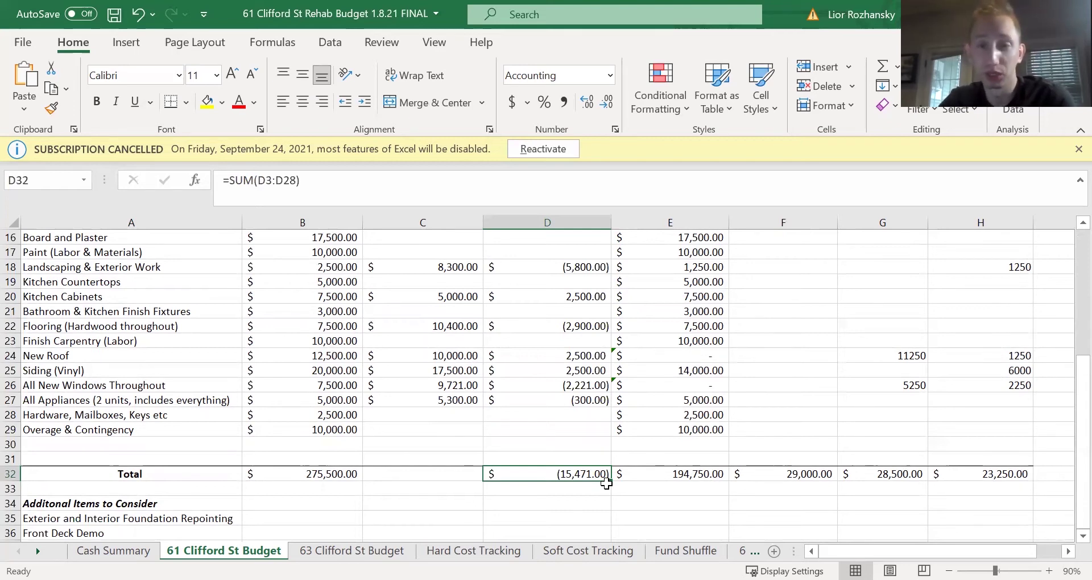
{"action": "scroll", "coordinate": [606, 483], "scroll_direction": "up", "scroll_amount": 5}
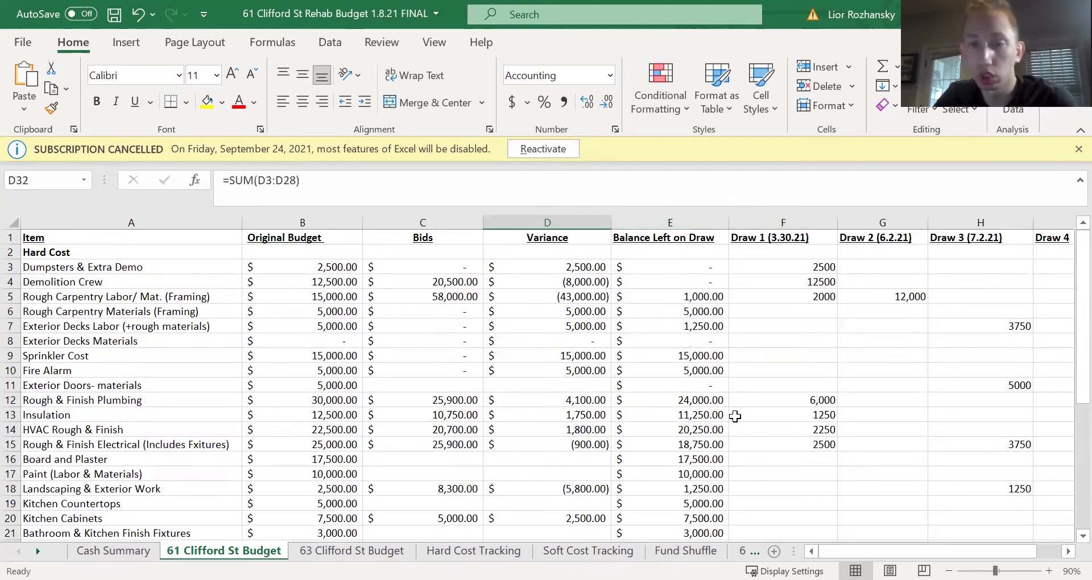
{"action": "scroll", "coordinate": [989, 550], "scroll_direction": "right", "scroll_amount": 2}
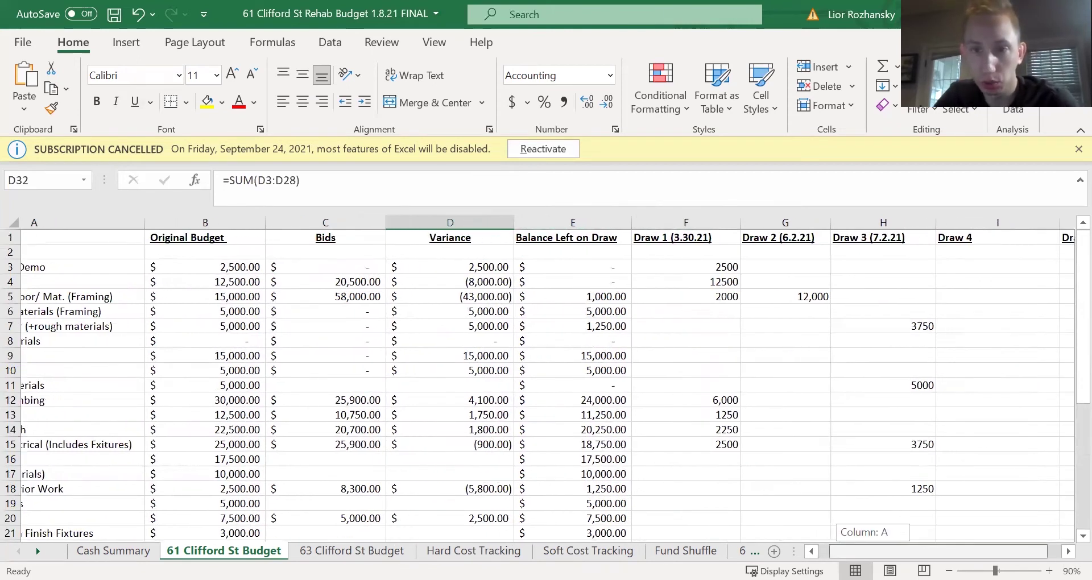
{"action": "scroll", "coordinate": [989, 550], "scroll_direction": "left", "scroll_amount": 2}
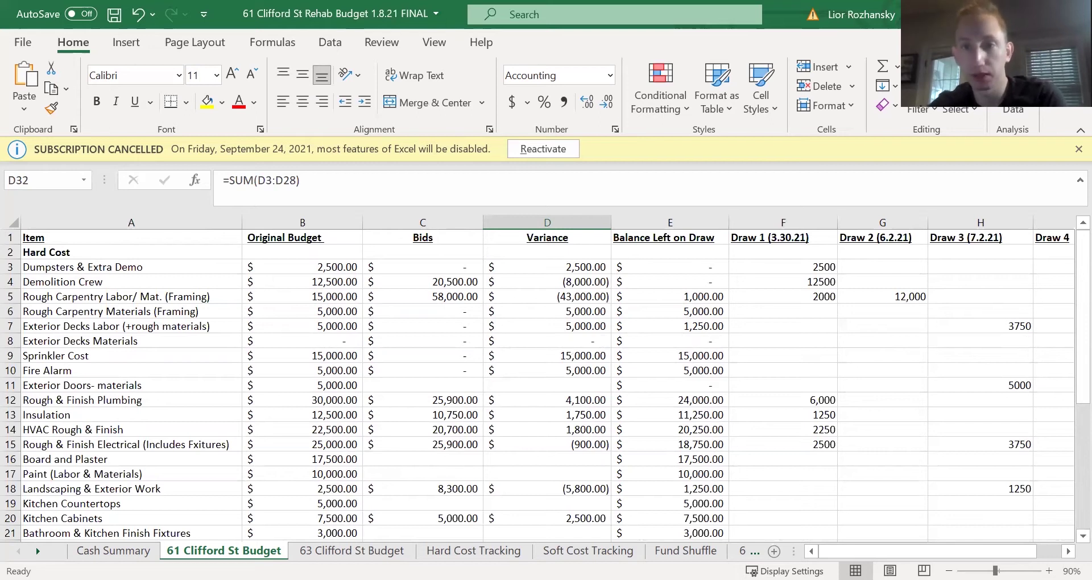
{"action": "left_click", "coordinate": [802, 223]}
{"action": "left_click_drag", "start_coordinate": [855, 223], "coordinate": [967, 224]}
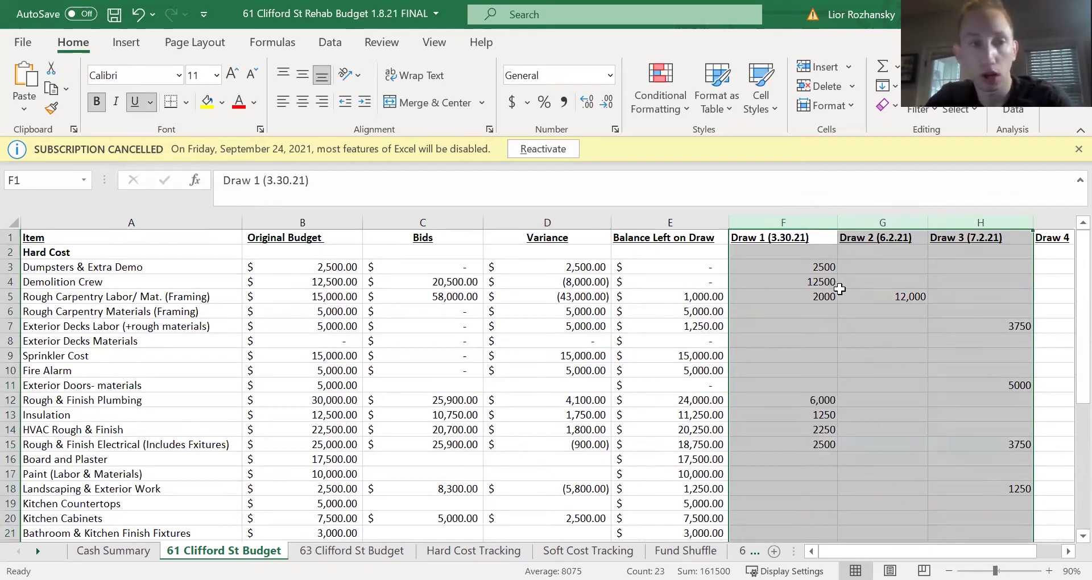
{"action": "left_click", "coordinate": [803, 266]}
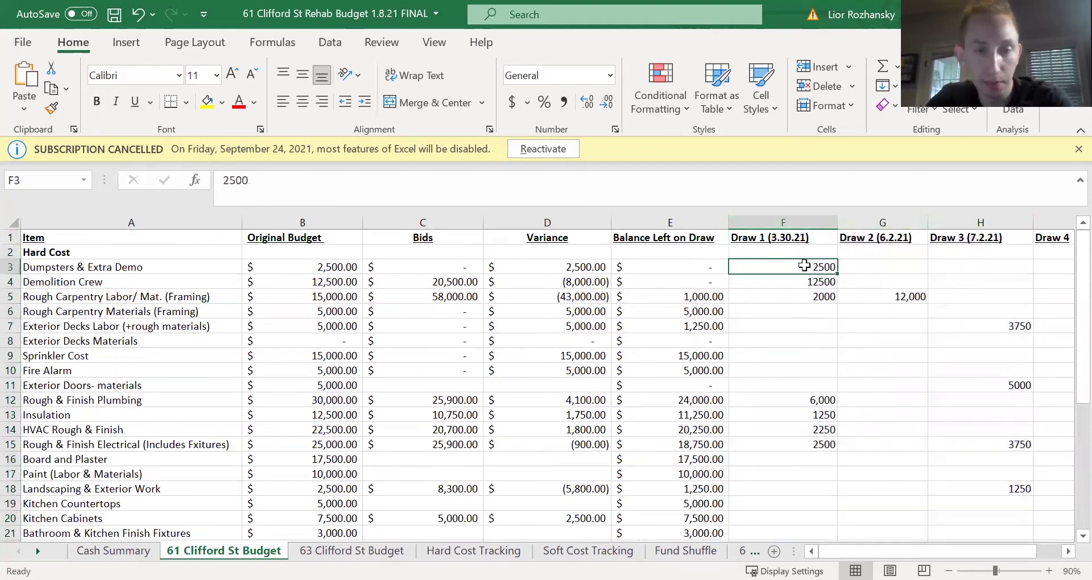
{"action": "left_click_drag", "start_coordinate": [815, 298], "coordinate": [805, 269]}
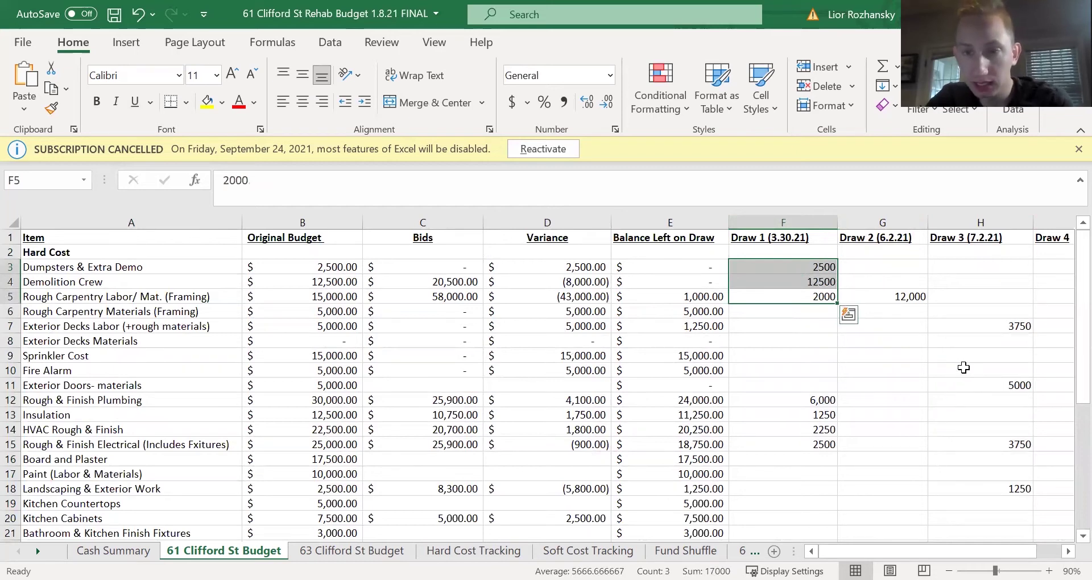
{"action": "scroll", "coordinate": [945, 333], "scroll_direction": "down", "scroll_amount": 1}
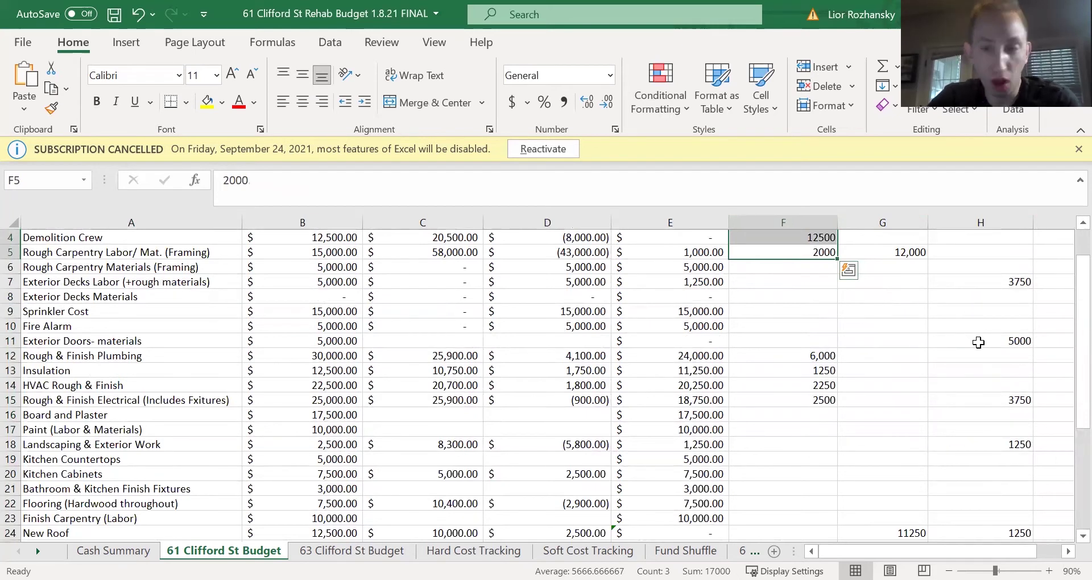
{"action": "scroll", "coordinate": [978, 342], "scroll_direction": "down", "scroll_amount": 1}
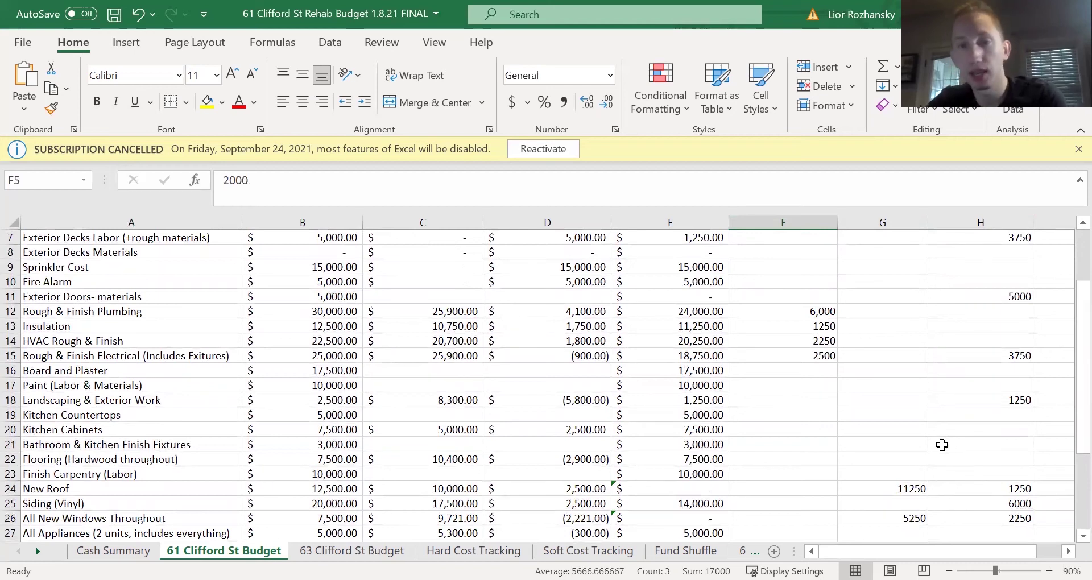
{"action": "scroll", "coordinate": [943, 445], "scroll_direction": "up", "scroll_amount": 2}
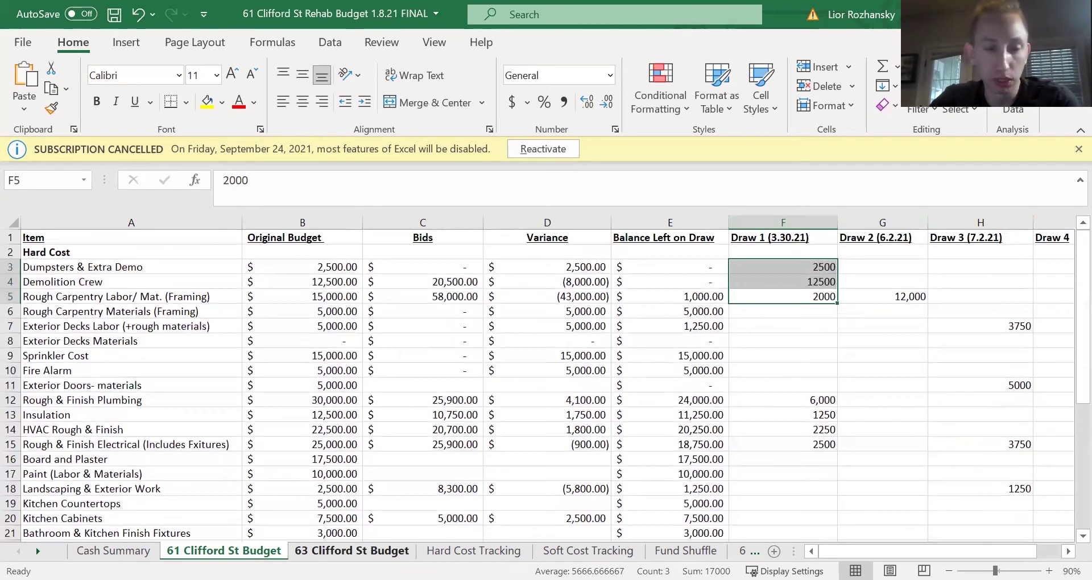
{"action": "left_click", "coordinate": [352, 550]}
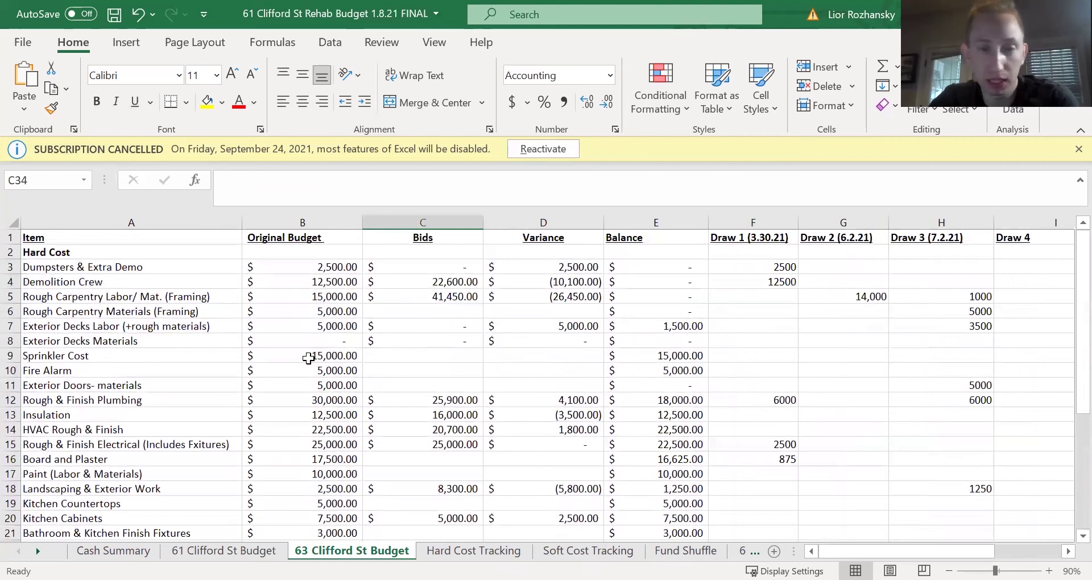
{"action": "left_click", "coordinate": [307, 222]}
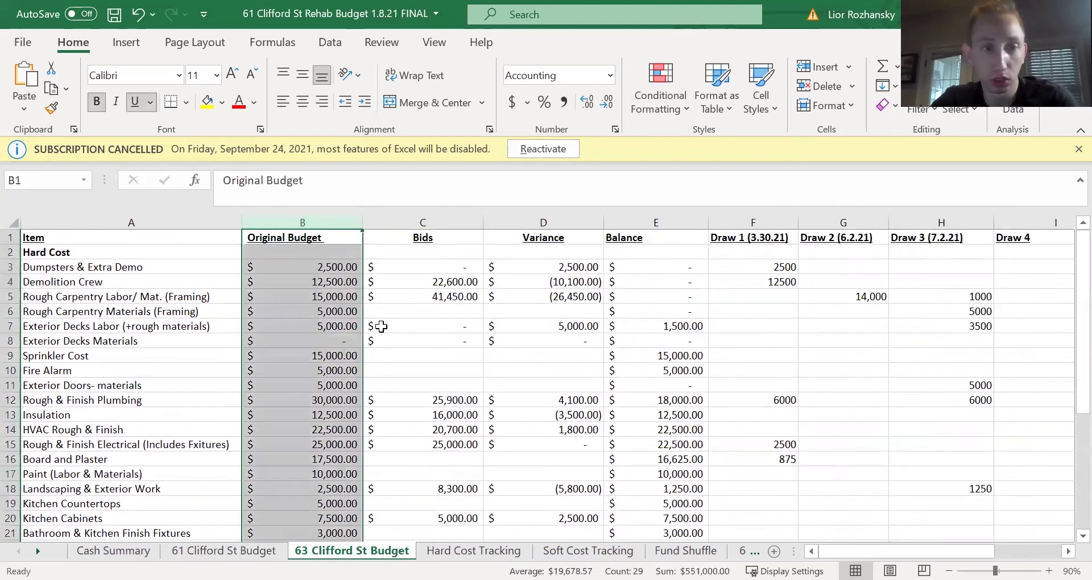
{"action": "scroll", "coordinate": [382, 329], "scroll_direction": "down", "scroll_amount": 6}
{"action": "left_click", "coordinate": [320, 430]}
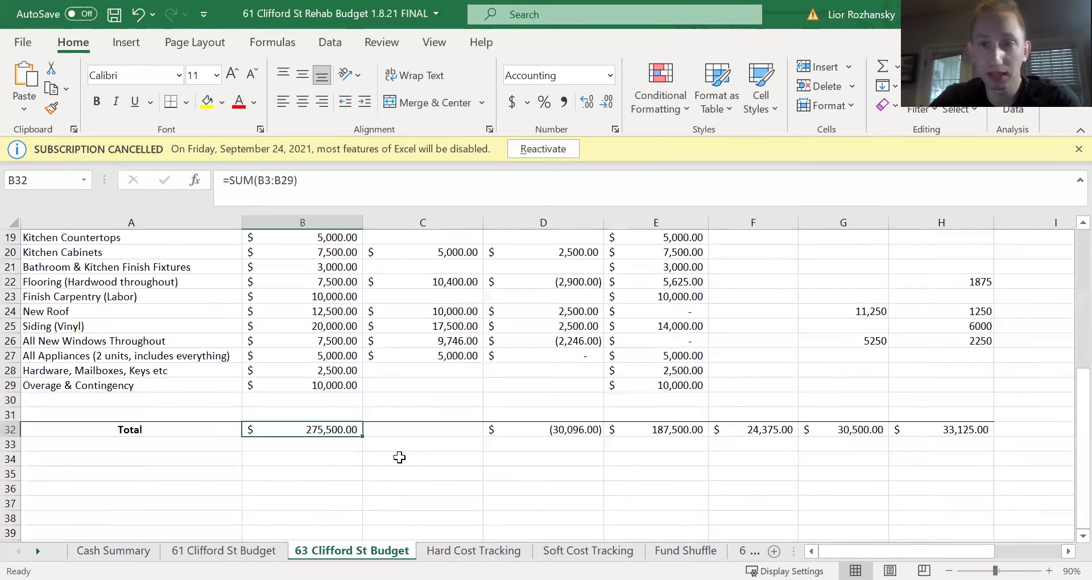
{"action": "scroll", "coordinate": [512, 439], "scroll_direction": "up", "scroll_amount": 6}
{"action": "left_click", "coordinate": [549, 224]}
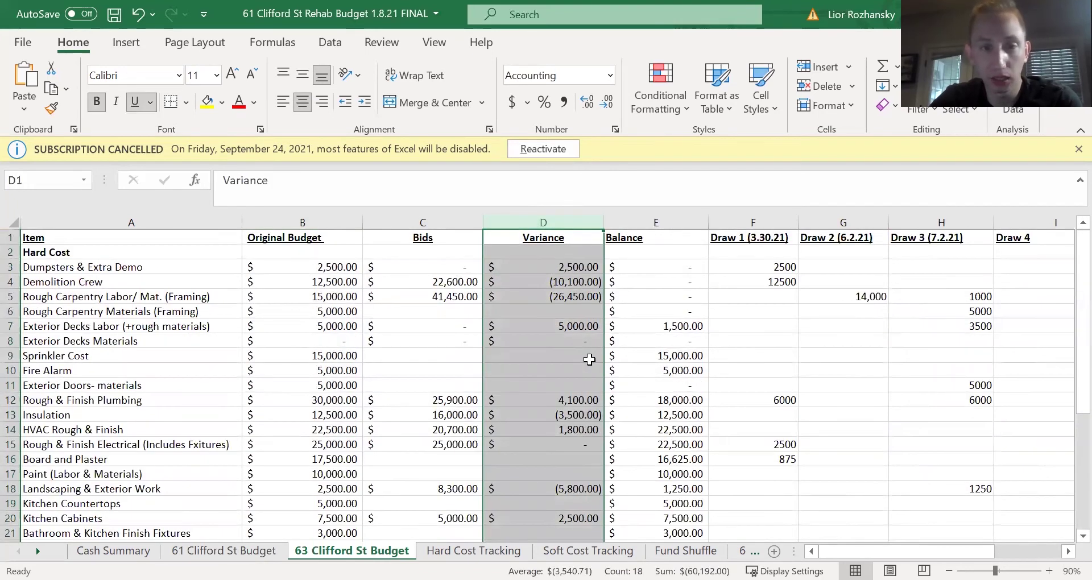
{"action": "scroll", "coordinate": [589, 359], "scroll_direction": "down", "scroll_amount": 2}
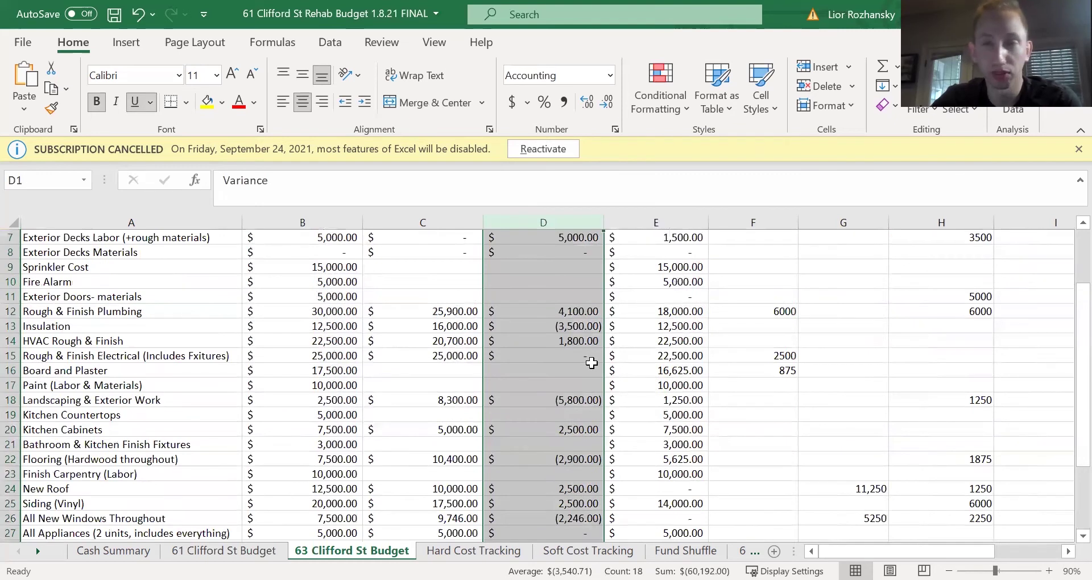
{"action": "scroll", "coordinate": [591, 362], "scroll_direction": "down", "scroll_amount": 4}
{"action": "left_click", "coordinate": [568, 431]}
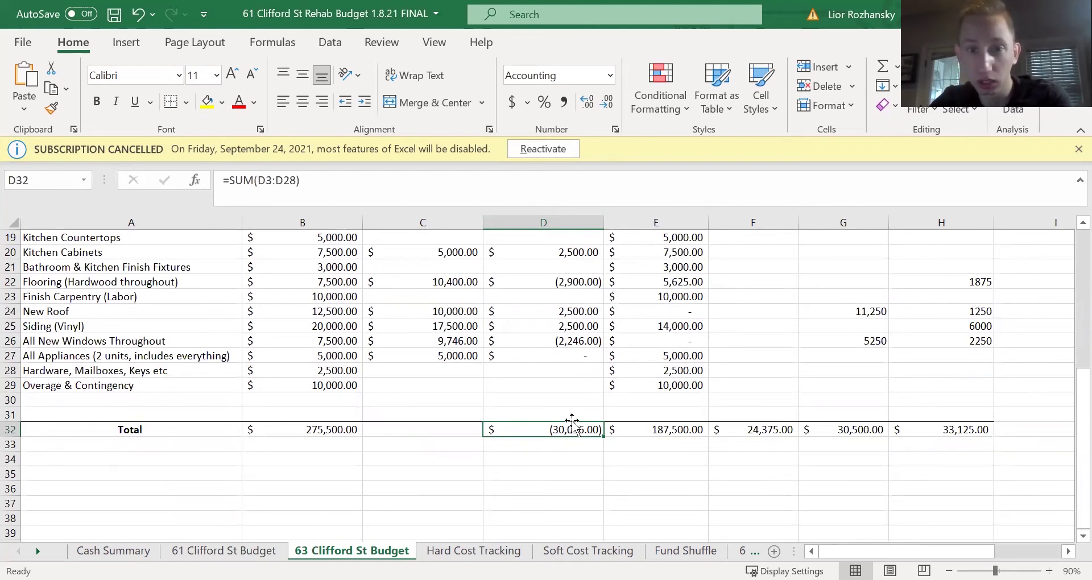
{"action": "scroll", "coordinate": [588, 415], "scroll_direction": "up", "scroll_amount": 6}
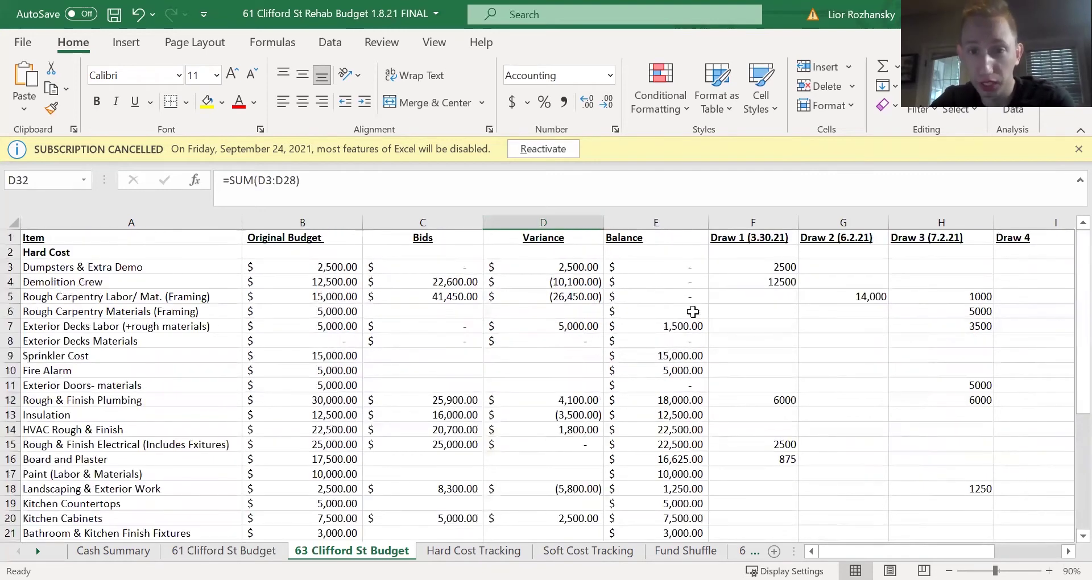
{"action": "left_click", "coordinate": [746, 222]}
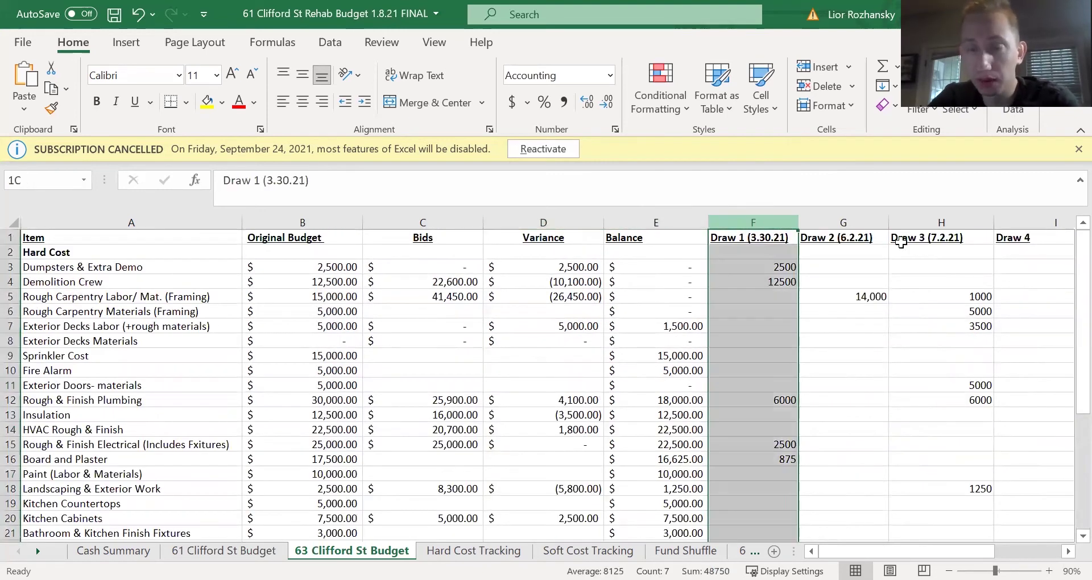
{"action": "left_click_drag", "start_coordinate": [901, 243], "coordinate": [894, 253]}
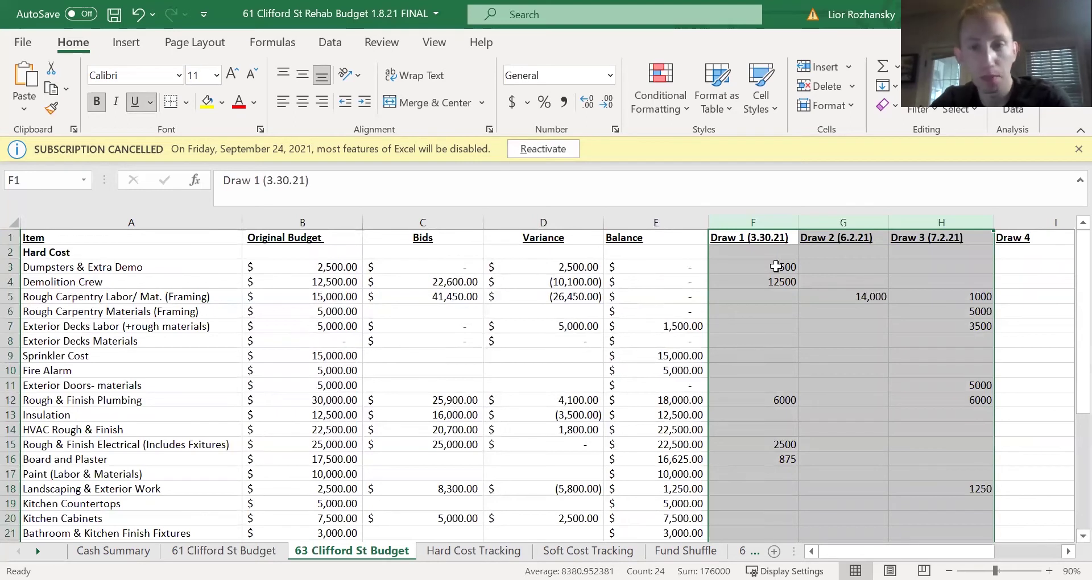
{"action": "left_click", "coordinate": [776, 266]}
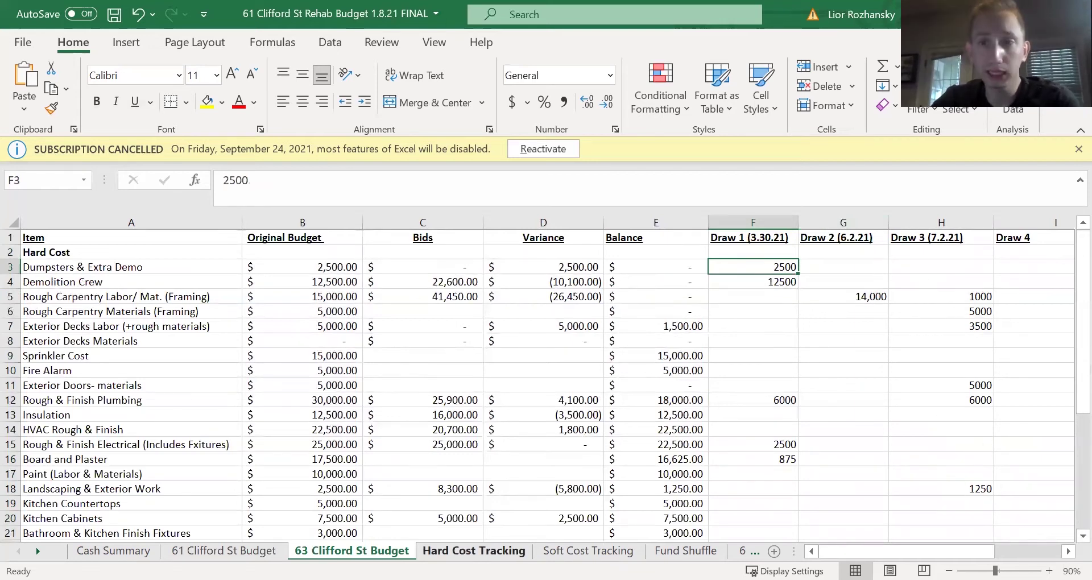
- On Hard Cost Tracking, check the G22 Framing entry and B25's 1024.27 payment, then reach Contract Tracking
{"action": "left_click", "coordinate": [473, 550]}
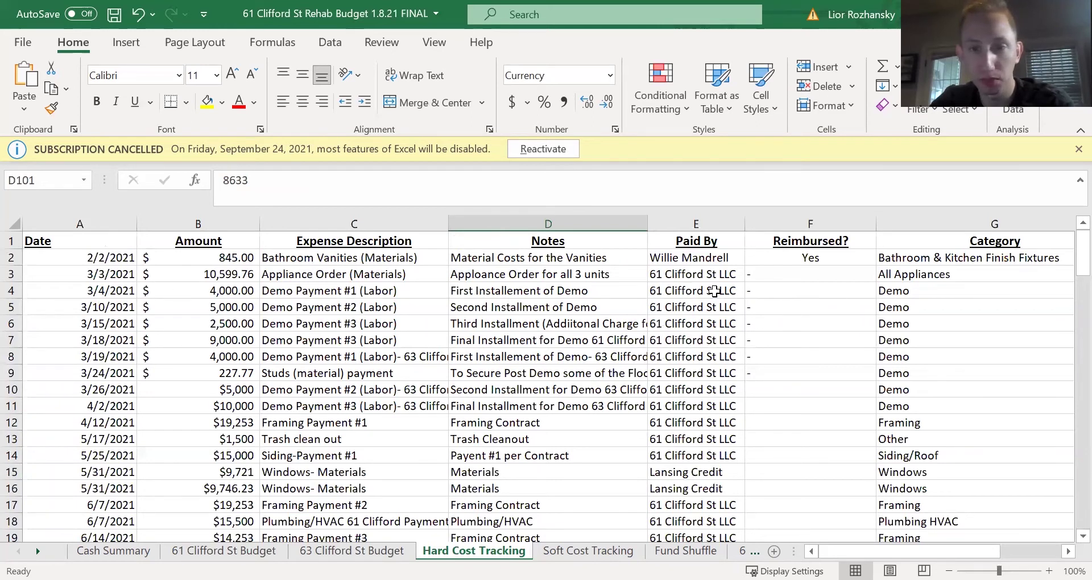
{"action": "scroll", "coordinate": [720, 352], "scroll_direction": "down", "scroll_amount": 4}
{"action": "scroll", "coordinate": [720, 352], "scroll_direction": "down", "scroll_amount": 2}
{"action": "scroll", "coordinate": [723, 353], "scroll_direction": "up", "scroll_amount": 1}
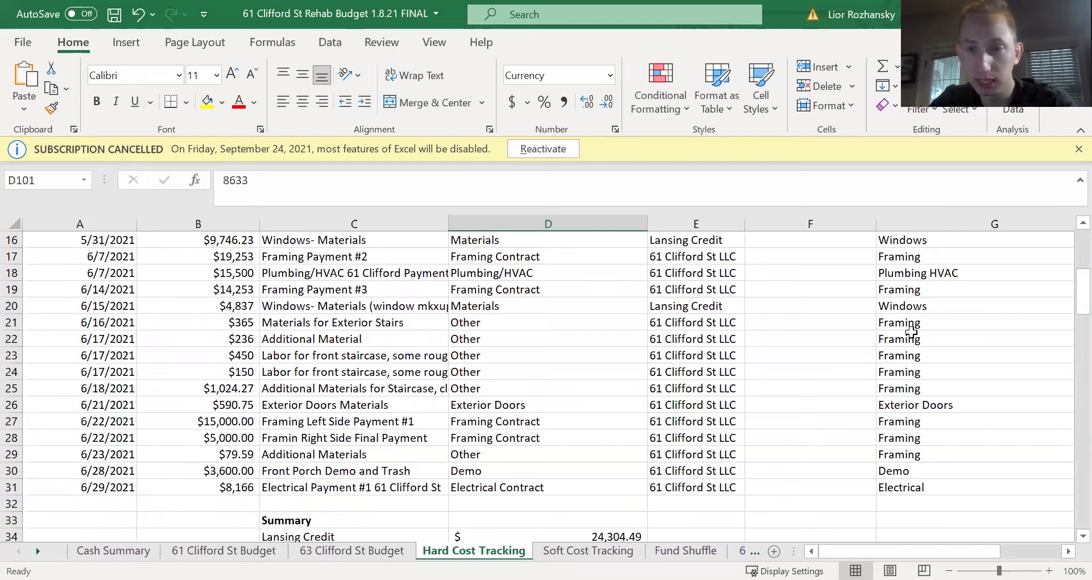
{"action": "left_click", "coordinate": [916, 340]}
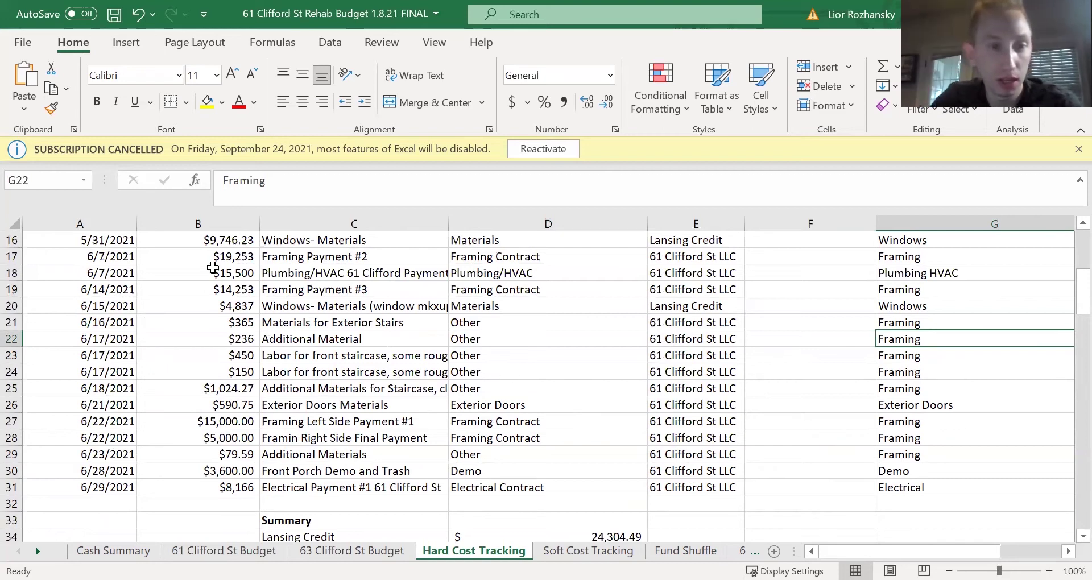
{"action": "left_click", "coordinate": [226, 389]}
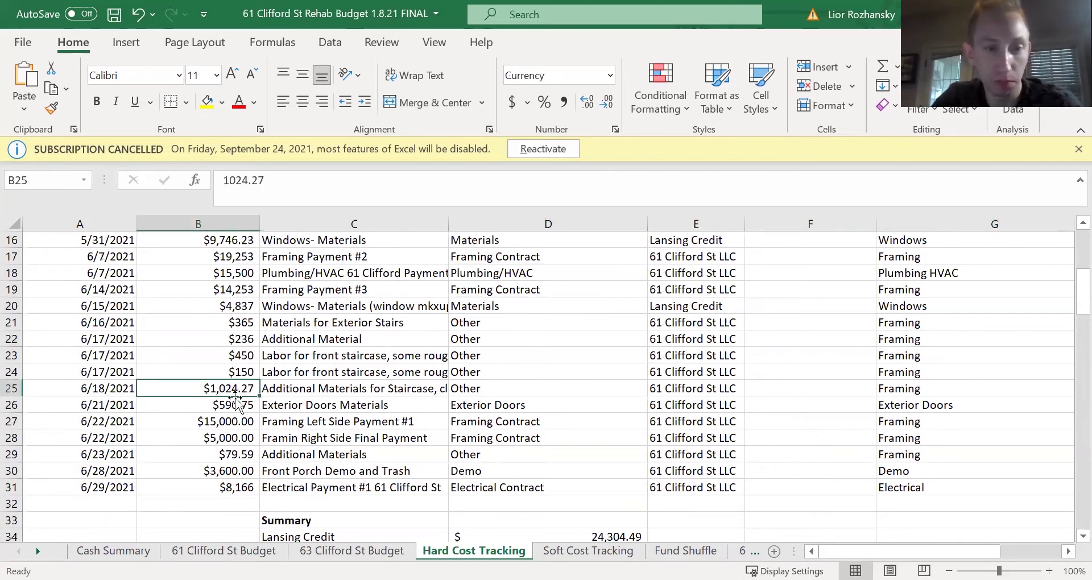
{"action": "scroll", "coordinate": [252, 405], "scroll_direction": "down", "scroll_amount": 9}
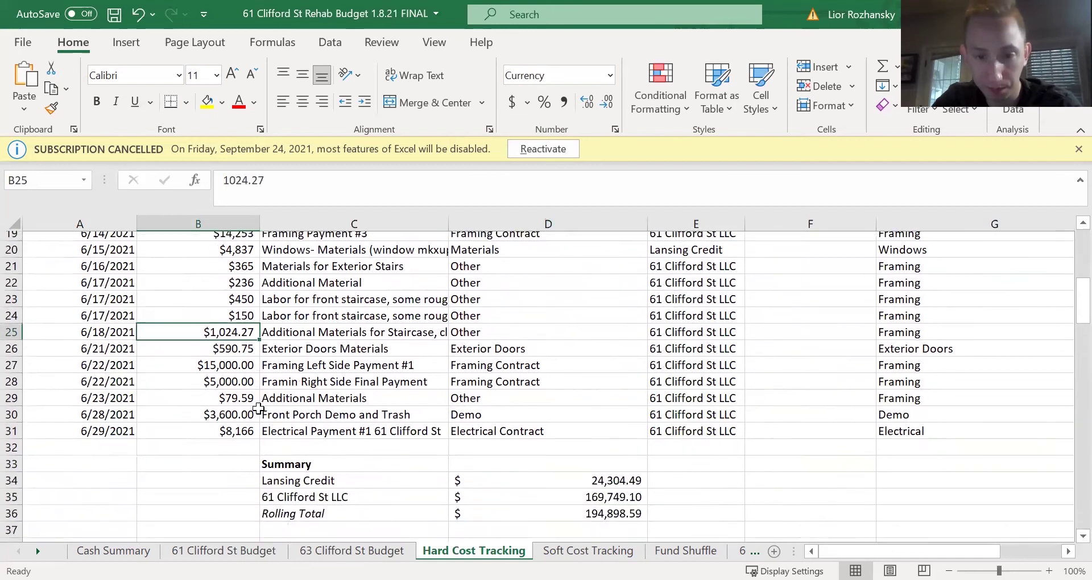
{"action": "scroll", "coordinate": [263, 414], "scroll_direction": "down", "scroll_amount": 2}
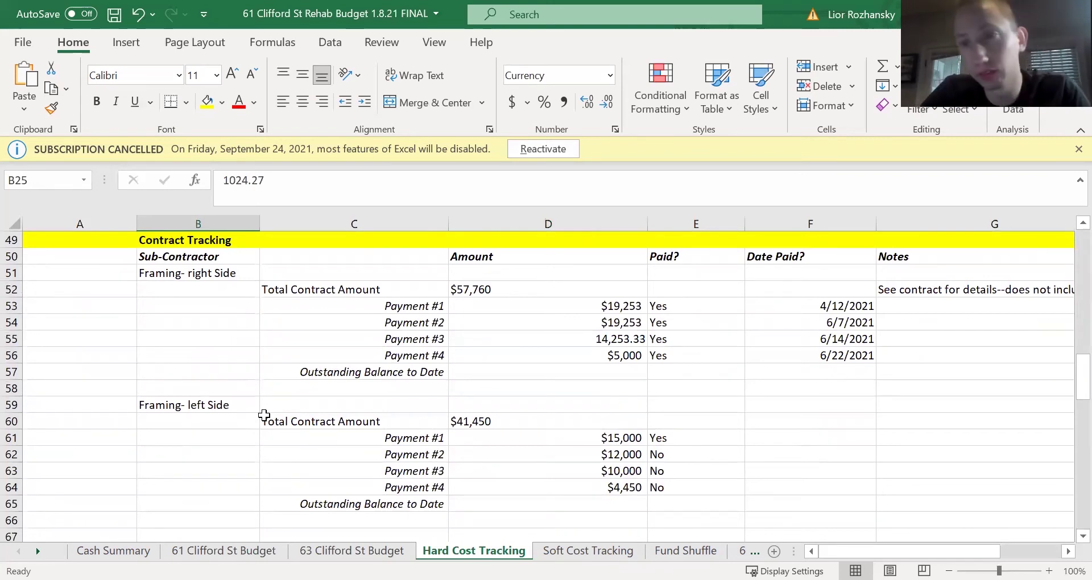
{"action": "left_click", "coordinate": [188, 271]}
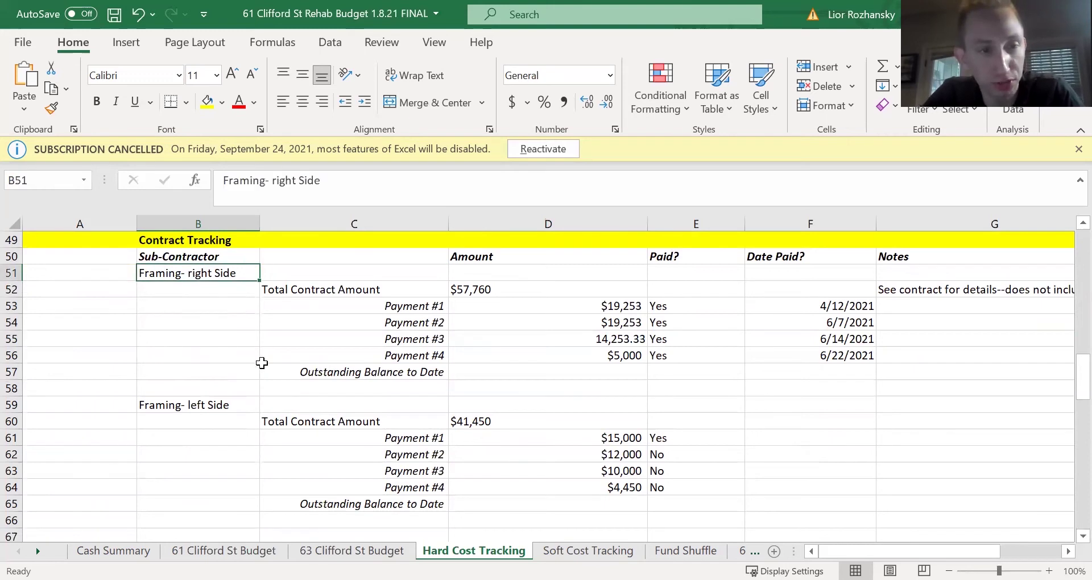
{"action": "scroll", "coordinate": [282, 407], "scroll_direction": "down", "scroll_amount": 2}
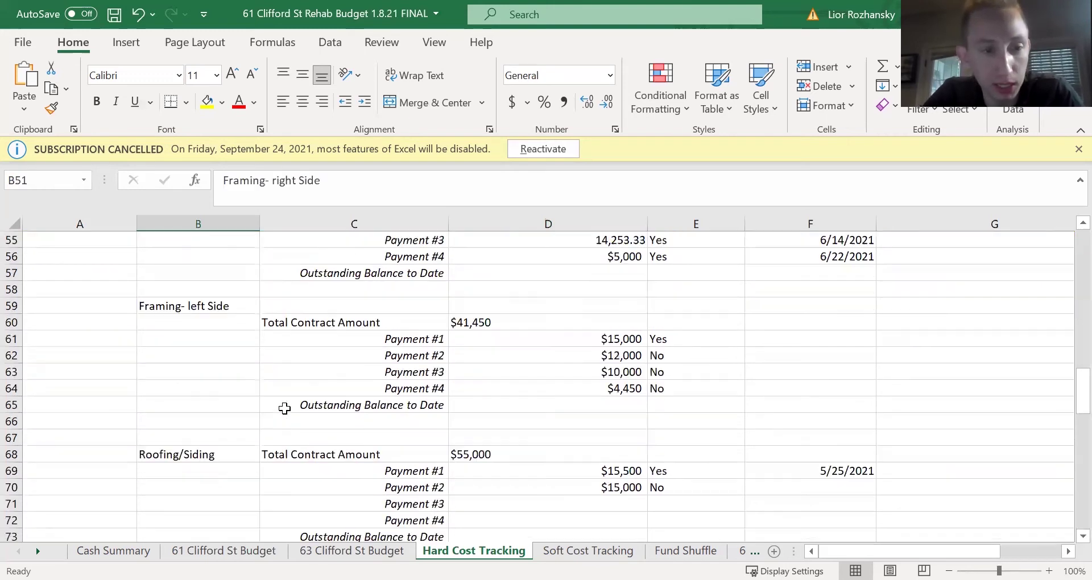
{"action": "left_click", "coordinate": [220, 455]}
{"action": "scroll", "coordinate": [221, 454], "scroll_direction": "down", "scroll_amount": 3}
{"action": "left_click", "coordinate": [222, 439]}
{"action": "scroll", "coordinate": [264, 453], "scroll_direction": "up", "scroll_amount": 5}
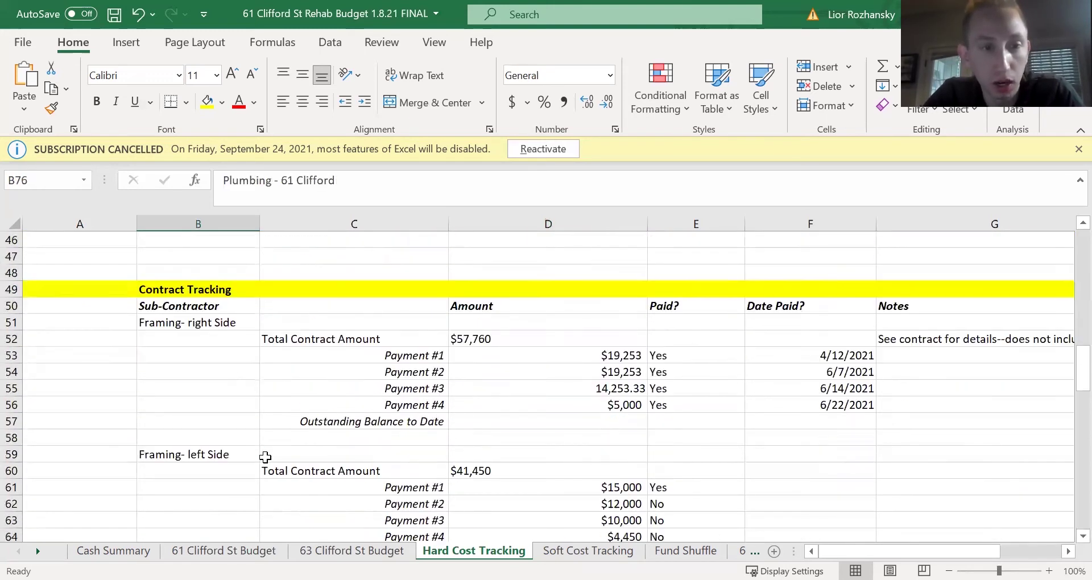
{"action": "scroll", "coordinate": [264, 455], "scroll_direction": "down", "scroll_amount": 1}
{"action": "scroll", "coordinate": [265, 458], "scroll_direction": "up", "scroll_amount": 1}
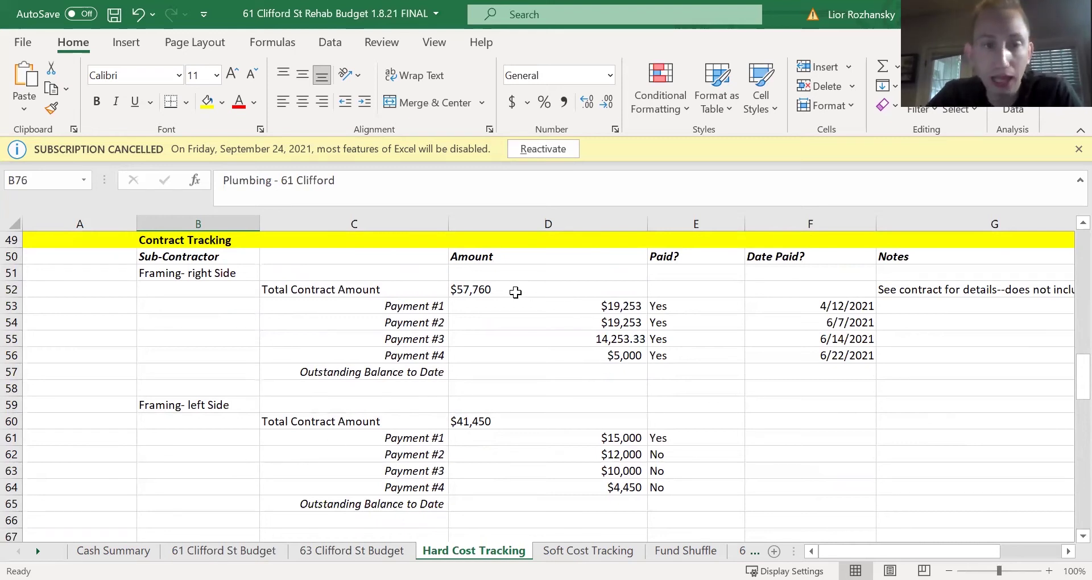
{"action": "left_click", "coordinate": [481, 291]}
{"action": "left_click", "coordinate": [200, 276]}
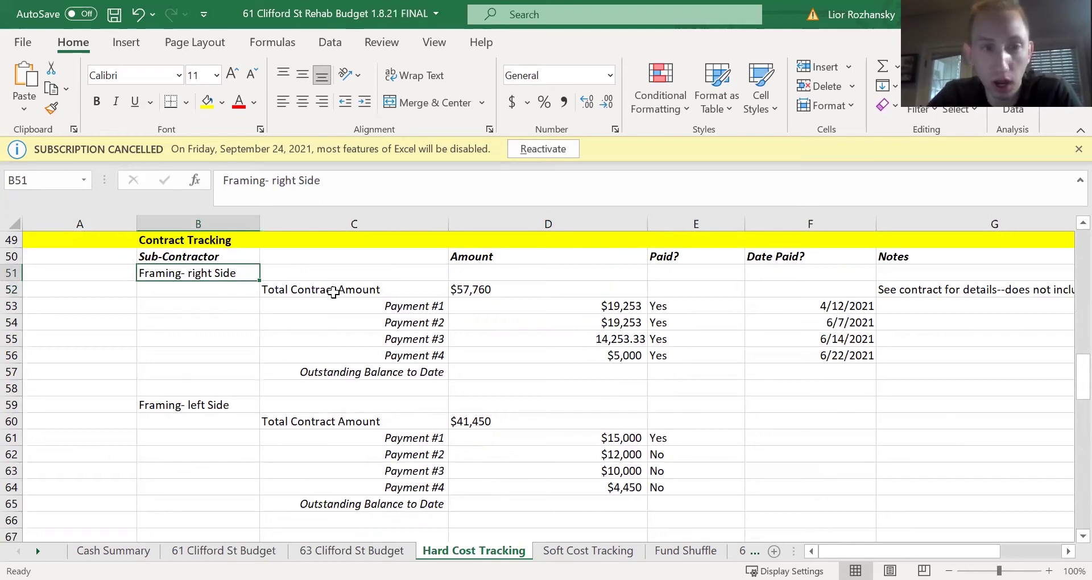
{"action": "left_click_drag", "start_coordinate": [361, 290], "coordinate": [488, 290]}
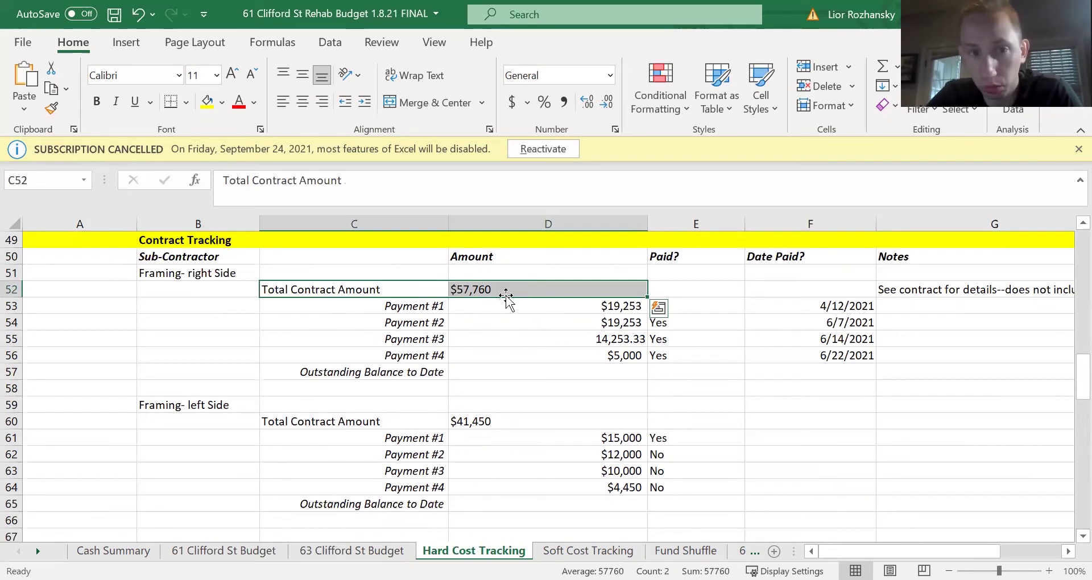
{"action": "left_click_drag", "start_coordinate": [407, 305], "coordinate": [519, 310]}
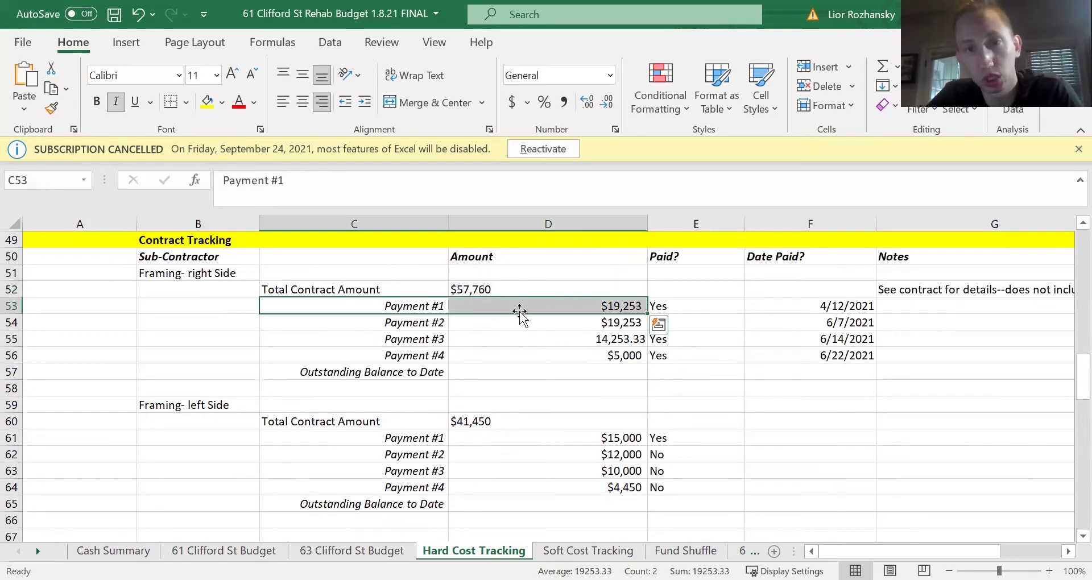
{"action": "left_click", "coordinate": [689, 302]}
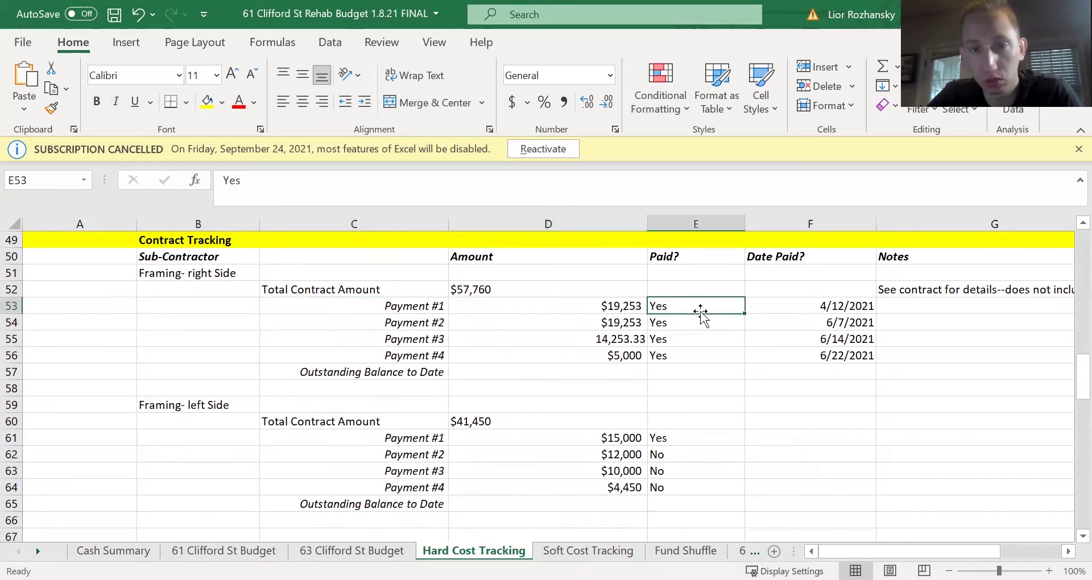
{"action": "left_click_drag", "start_coordinate": [784, 299], "coordinate": [717, 307]}
{"action": "left_click_drag", "start_coordinate": [437, 323], "coordinate": [795, 320]}
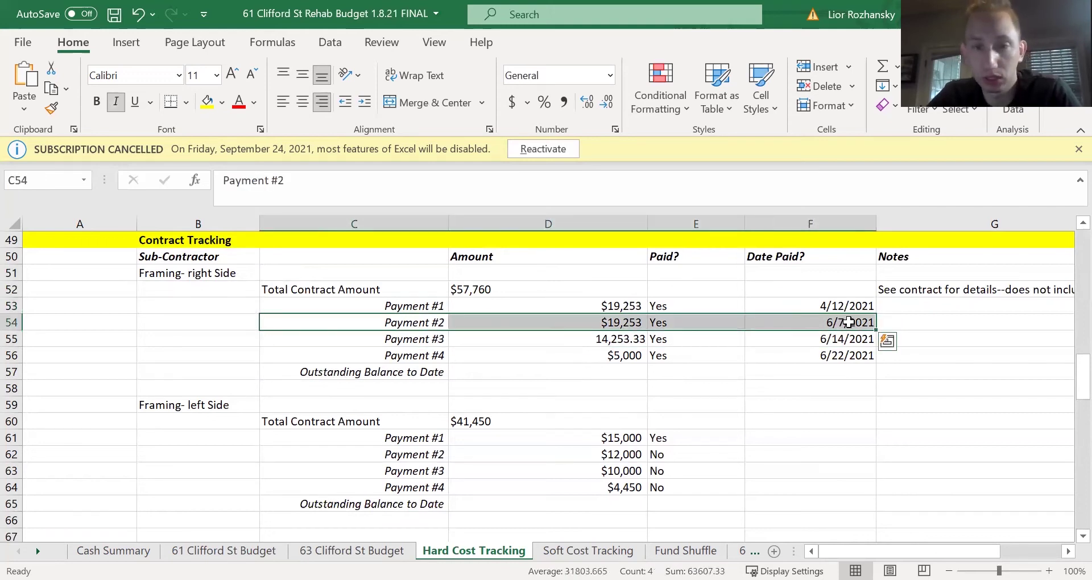
{"action": "left_click_drag", "start_coordinate": [435, 338], "coordinate": [810, 341]}
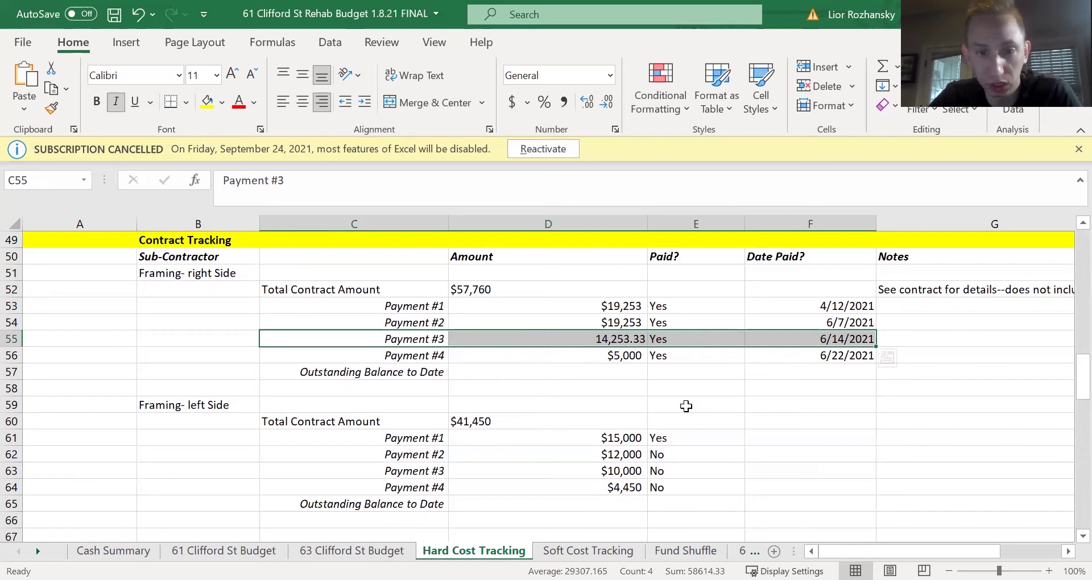
{"action": "left_click_drag", "start_coordinate": [376, 422], "coordinate": [765, 498]}
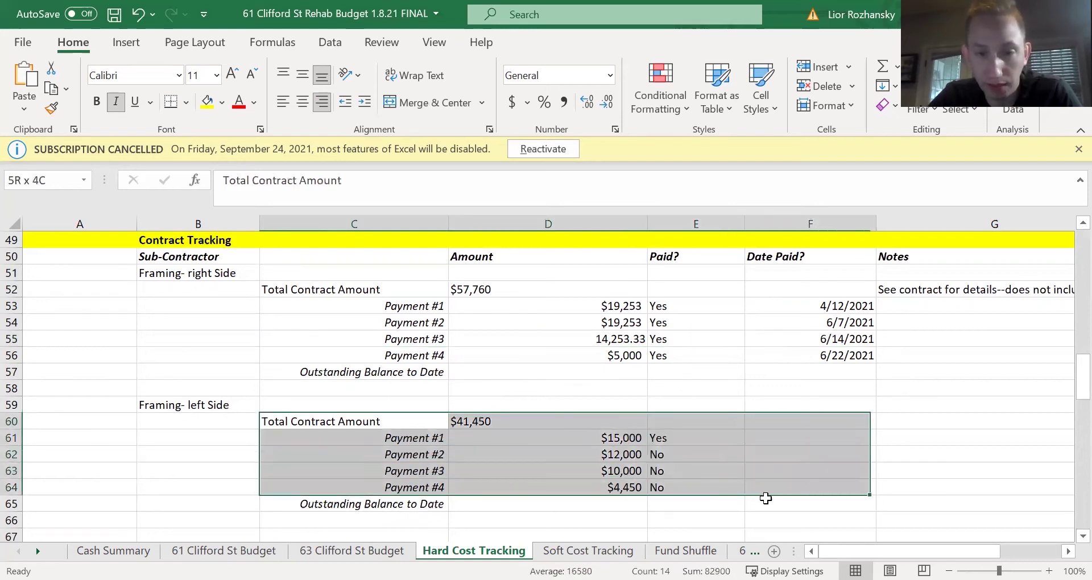
{"action": "left_click", "coordinate": [563, 471]}
{"action": "left_click_drag", "start_coordinate": [434, 441], "coordinate": [702, 441]}
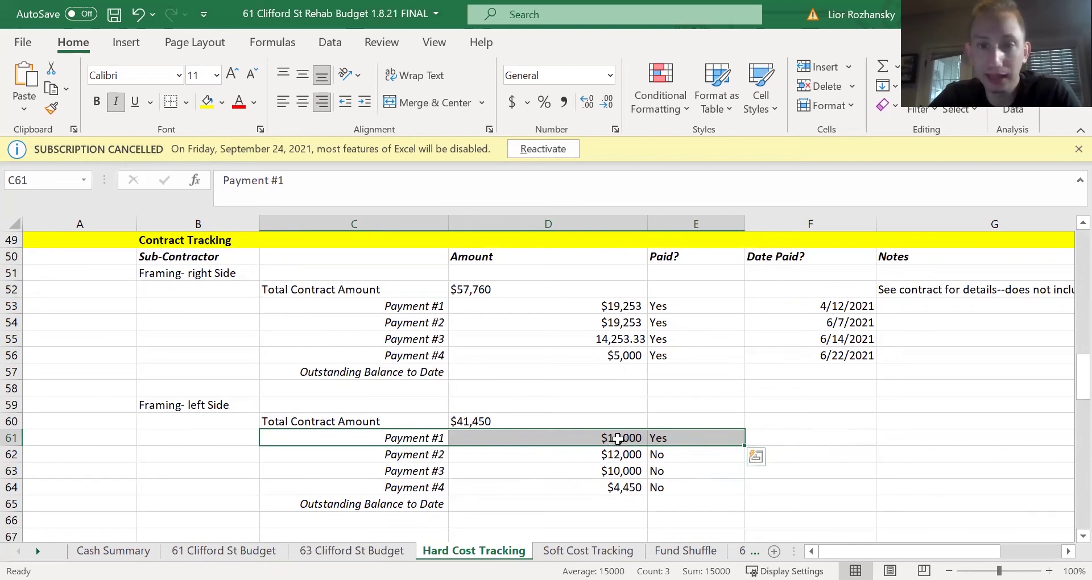
{"action": "left_click", "coordinate": [618, 439]}
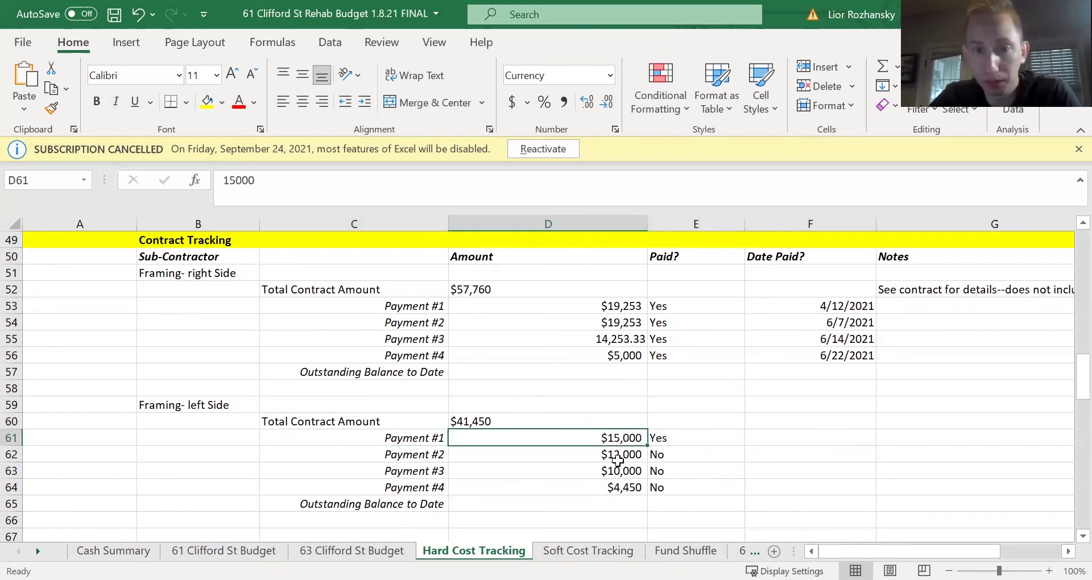
{"action": "left_click_drag", "start_coordinate": [420, 455], "coordinate": [771, 455]}
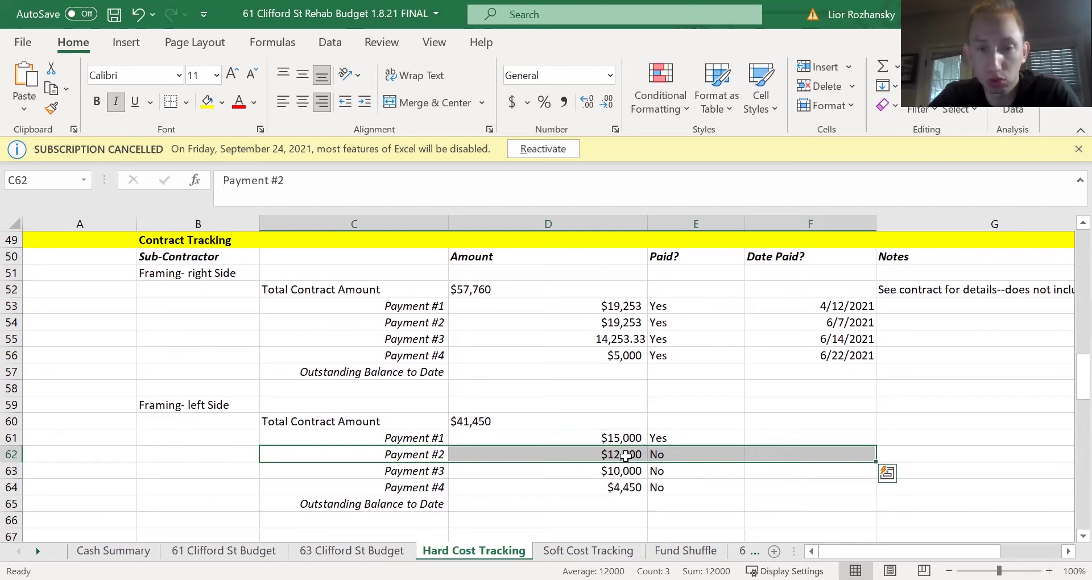
{"action": "scroll", "coordinate": [625, 455], "scroll_direction": "down", "scroll_amount": 3}
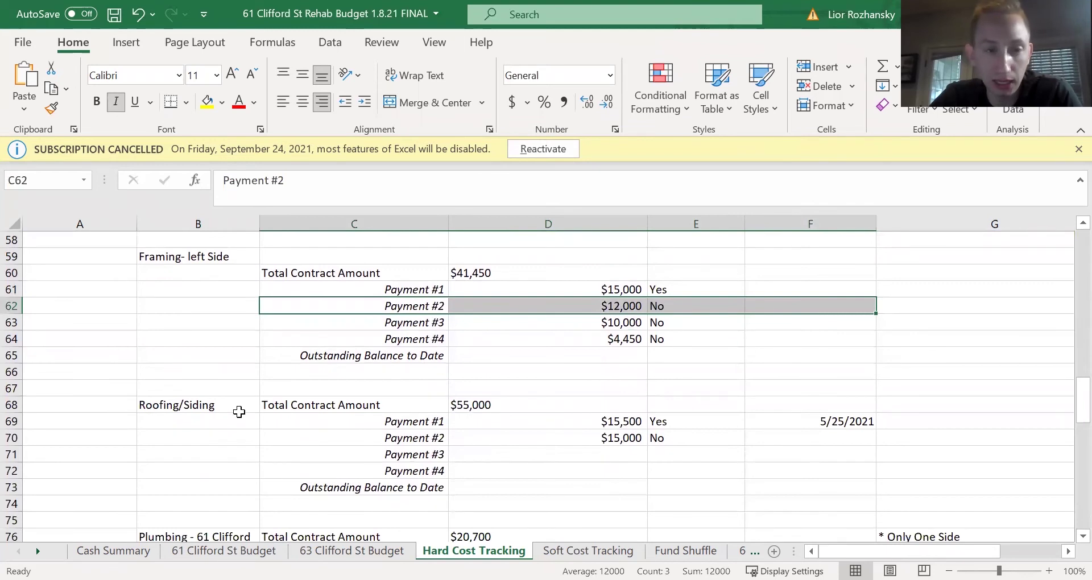
{"action": "scroll", "coordinate": [238, 412], "scroll_direction": "down", "scroll_amount": 4}
{"action": "scroll", "coordinate": [239, 411], "scroll_direction": "up", "scroll_amount": 1}
{"action": "left_click_drag", "start_coordinate": [170, 392], "coordinate": [770, 472]}
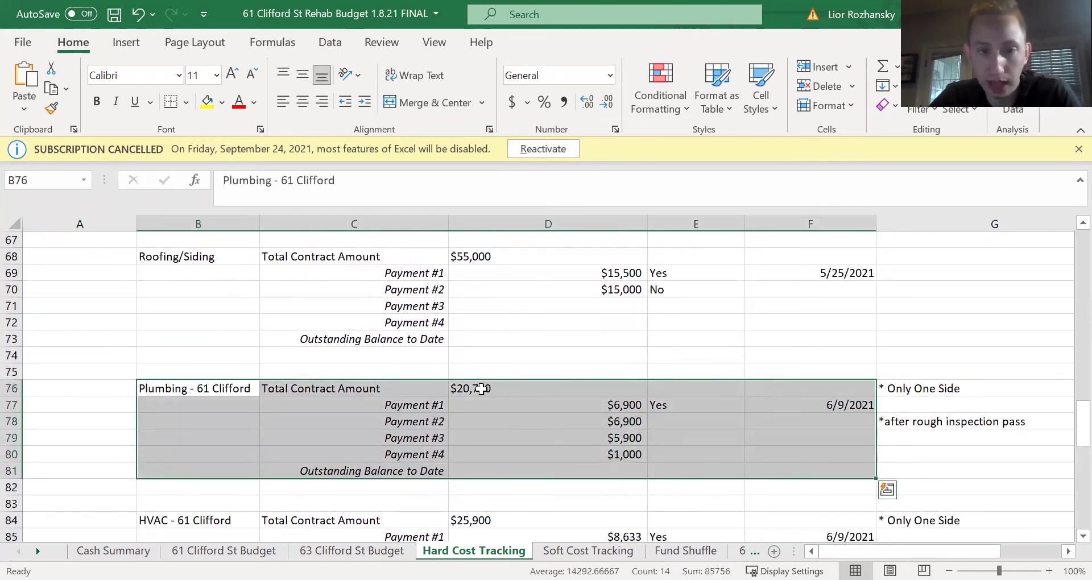
{"action": "left_click", "coordinate": [455, 386]}
{"action": "left_click_drag", "start_coordinate": [427, 387], "coordinate": [796, 404]}
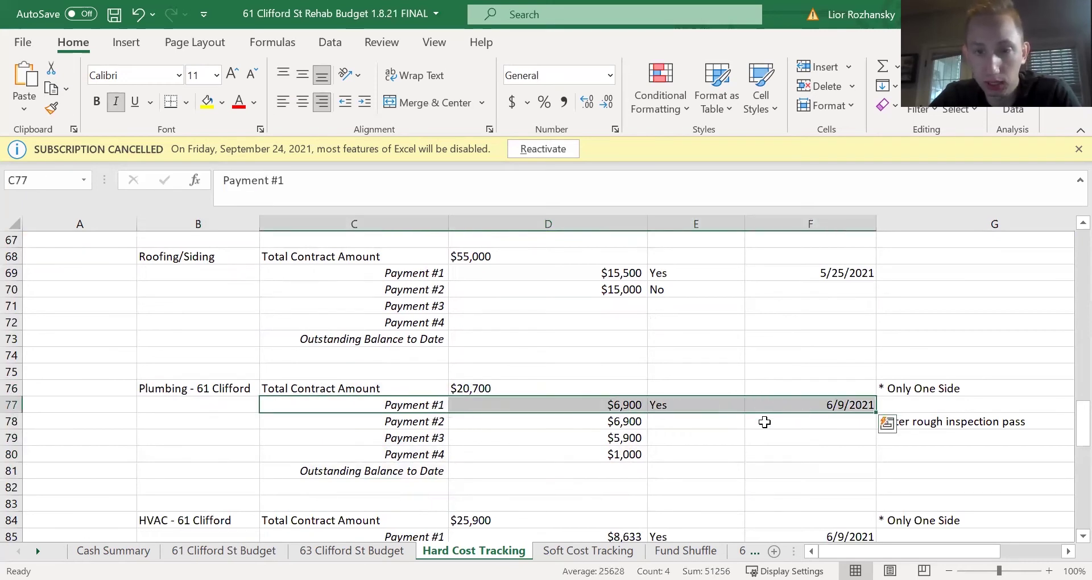
{"action": "left_click_drag", "start_coordinate": [424, 421], "coordinate": [820, 423]}
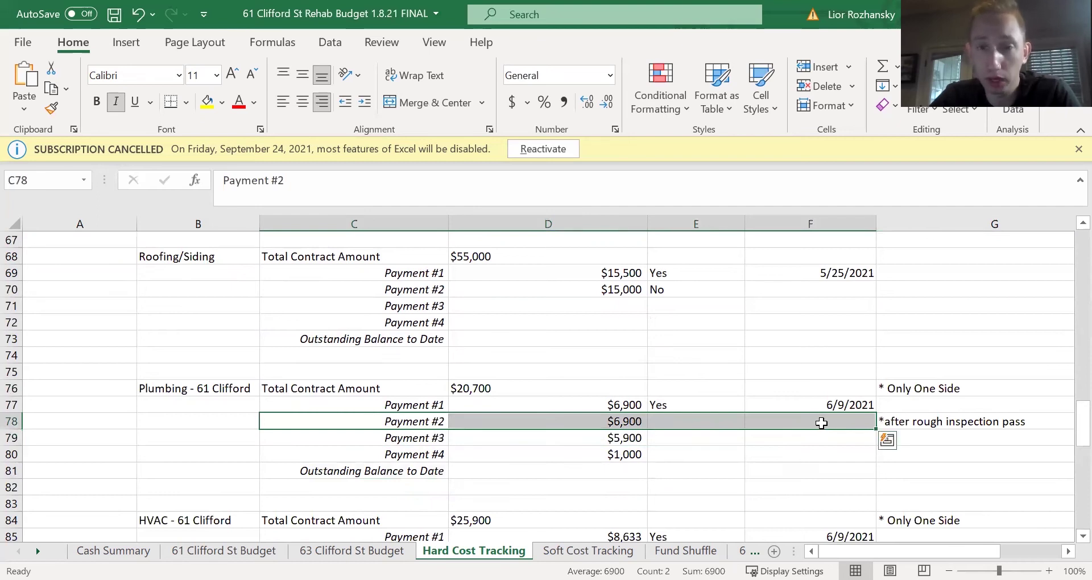
{"action": "left_click", "coordinate": [948, 428]}
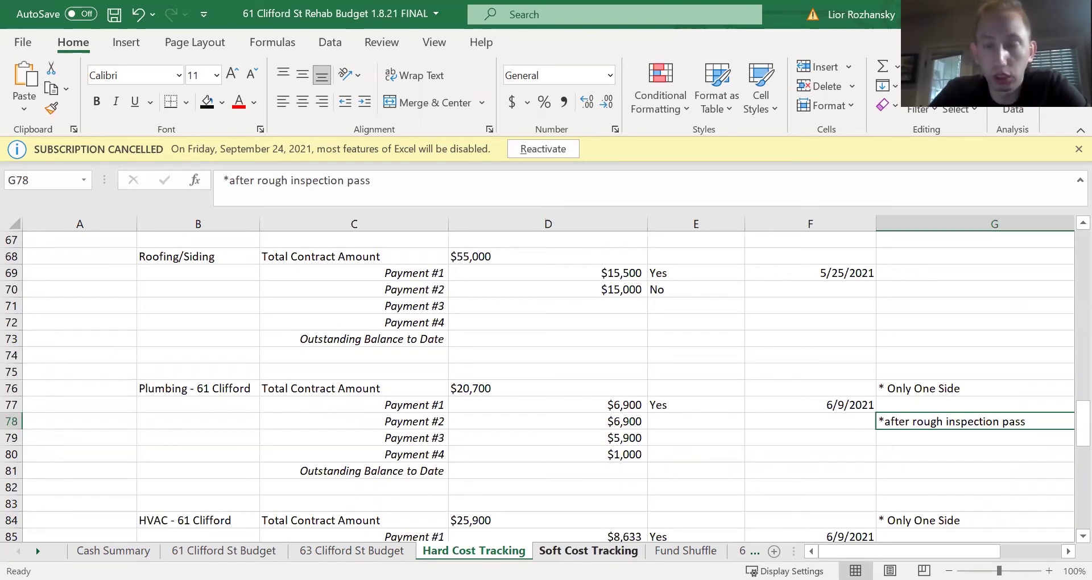
- Open the Soft Cost Tracking sheet listing appraisals, permit fees and interest payments
{"action": "left_click", "coordinate": [588, 551]}
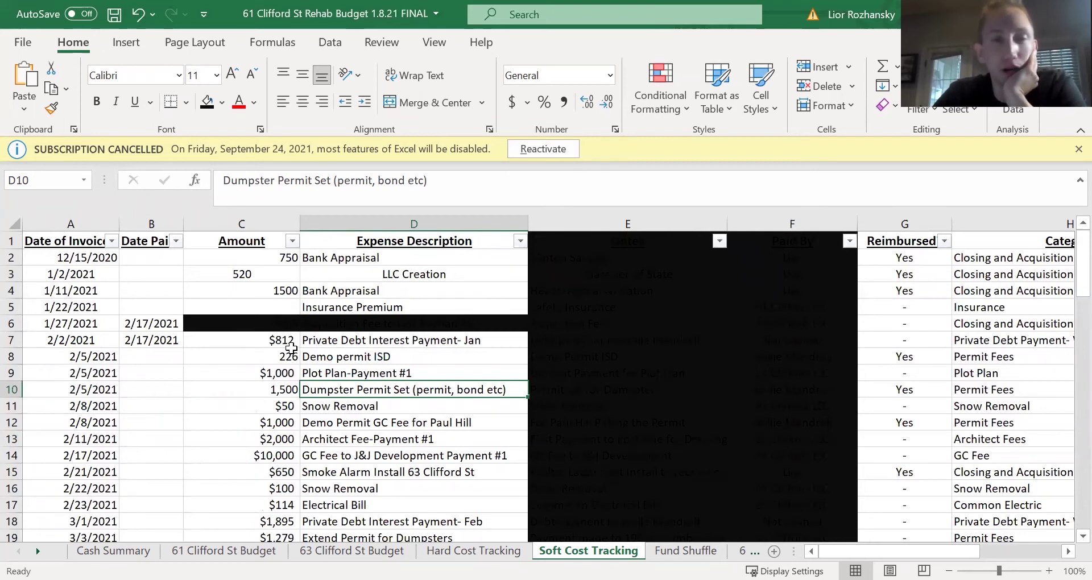
{"action": "scroll", "coordinate": [301, 357], "scroll_direction": "down", "scroll_amount": 1}
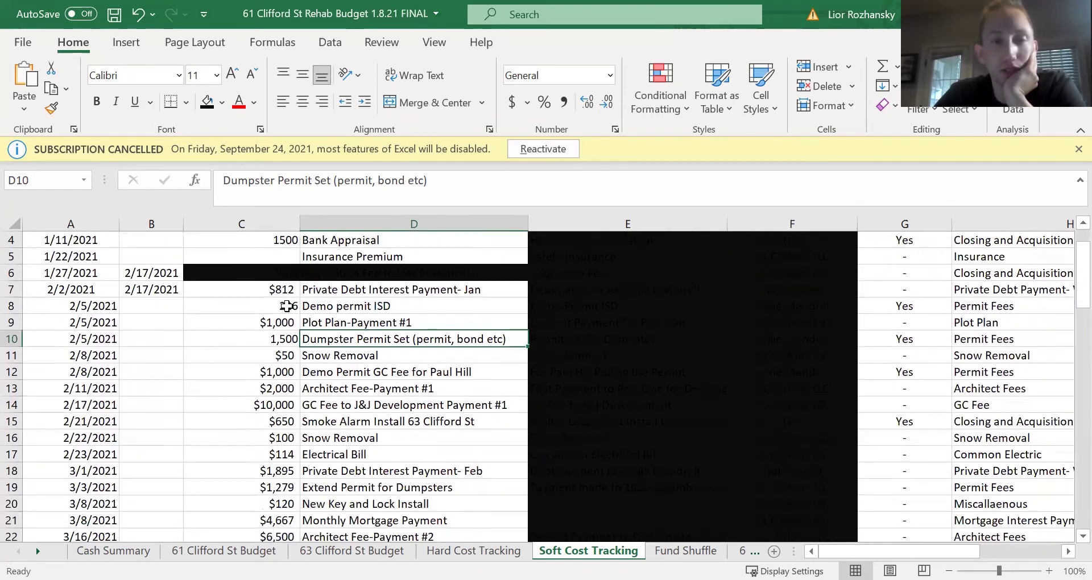
{"action": "scroll", "coordinate": [405, 339], "scroll_direction": "down", "scroll_amount": 1}
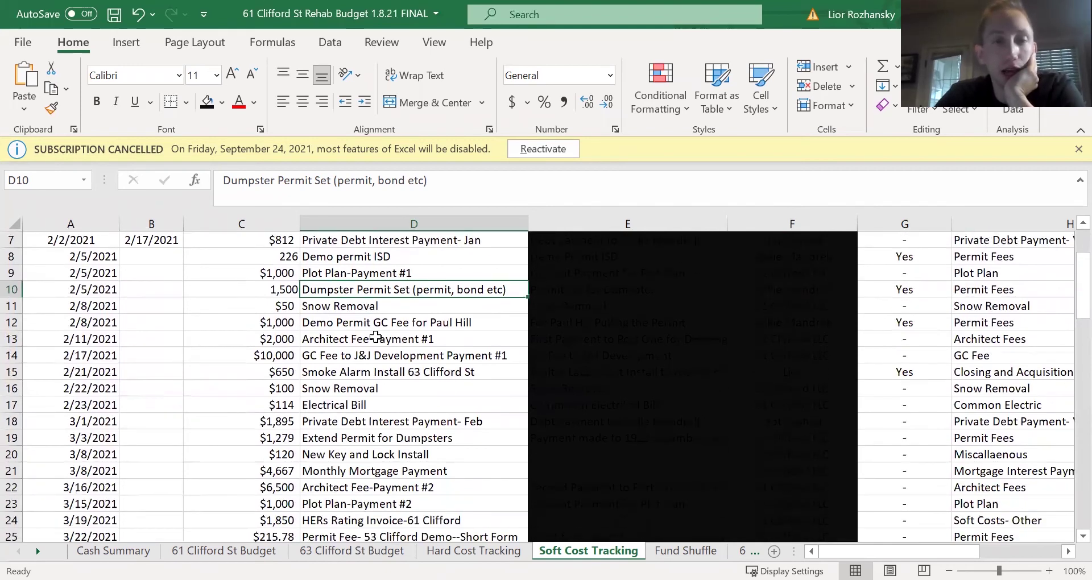
{"action": "left_click", "coordinate": [367, 324]}
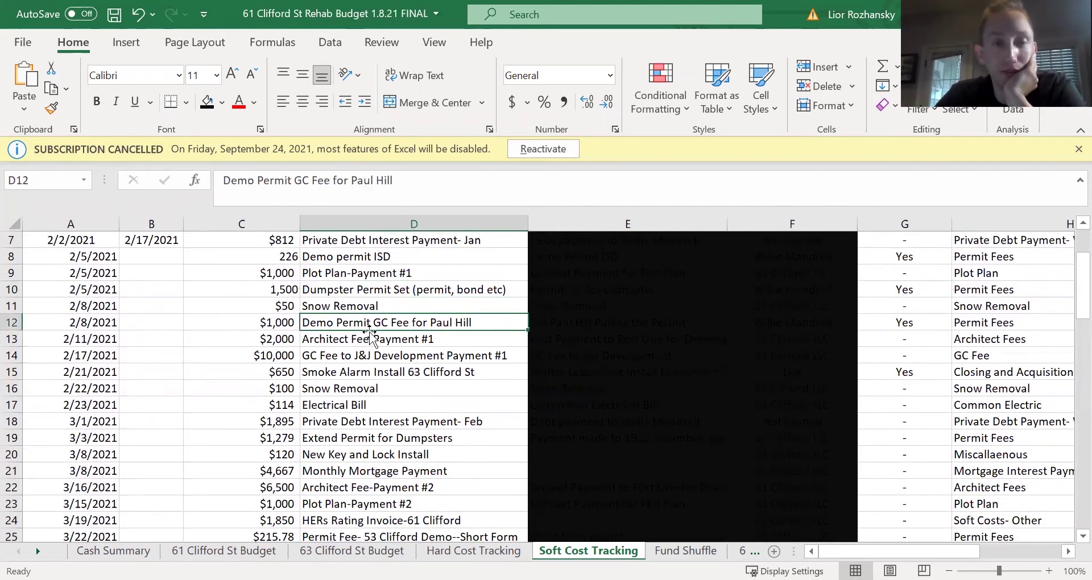
{"action": "scroll", "coordinate": [369, 333], "scroll_direction": "down", "scroll_amount": 1}
{"action": "left_click", "coordinate": [335, 292]}
{"action": "left_click", "coordinate": [347, 318]}
{"action": "left_click", "coordinate": [347, 310]}
{"action": "scroll", "coordinate": [348, 313], "scroll_direction": "down", "scroll_amount": 1}
{"action": "scroll", "coordinate": [364, 341], "scroll_direction": "down", "scroll_amount": 1}
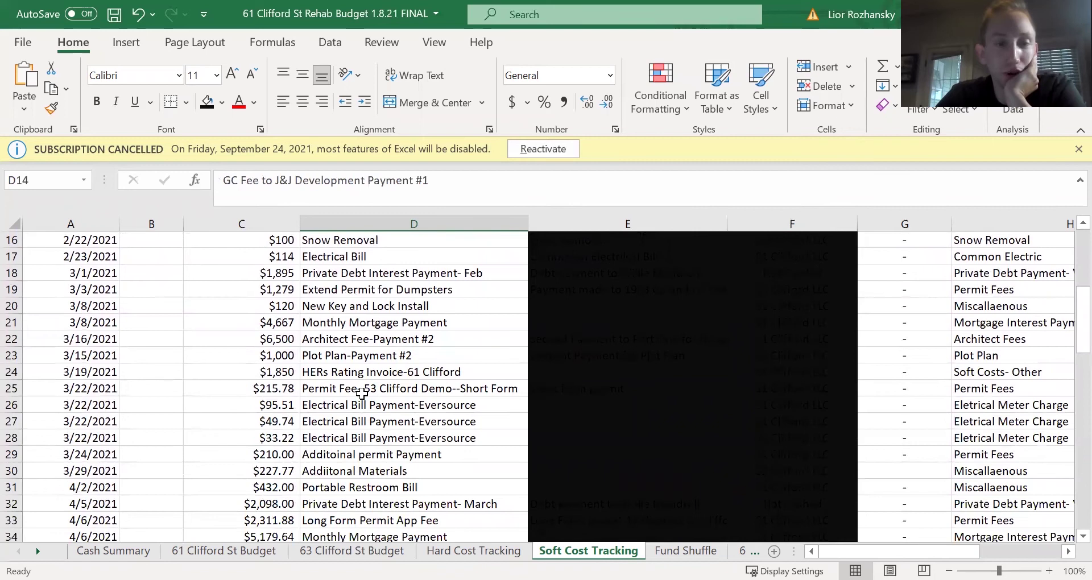
{"action": "left_click_drag", "start_coordinate": [363, 401], "coordinate": [394, 438]}
{"action": "scroll", "coordinate": [380, 441], "scroll_direction": "down", "scroll_amount": 2}
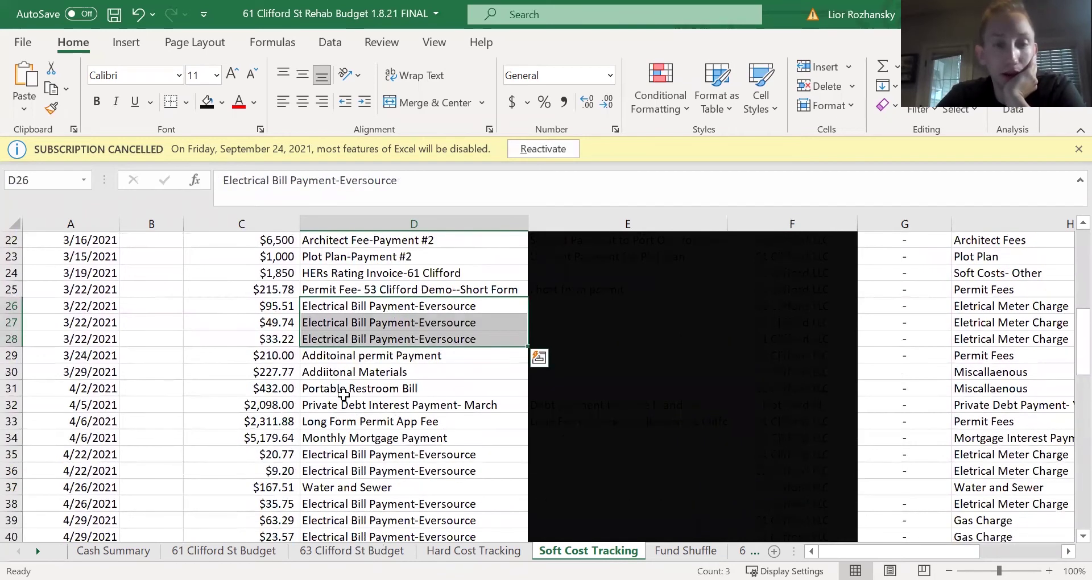
{"action": "left_click", "coordinate": [370, 439]}
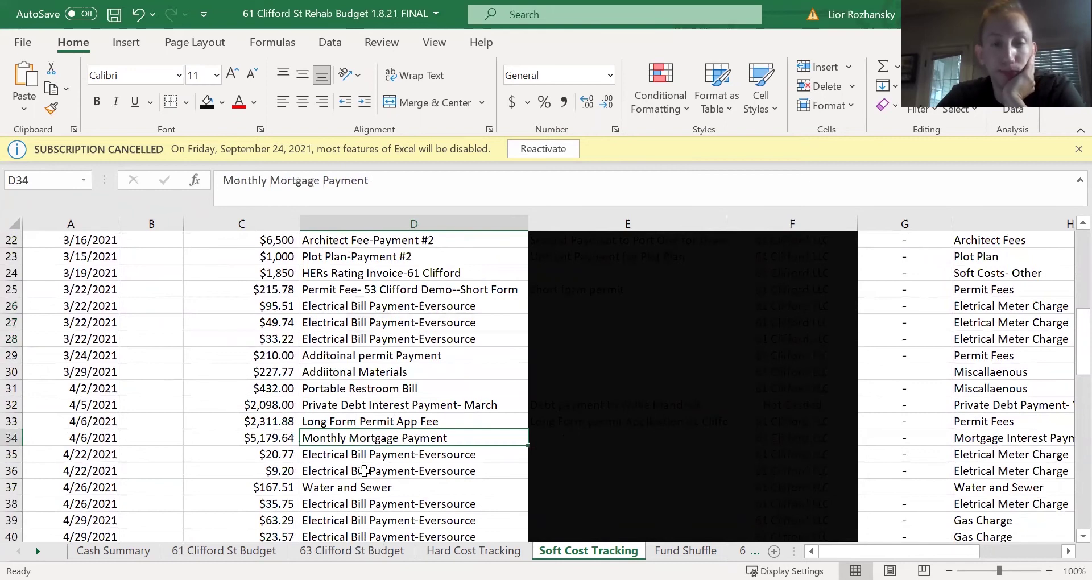
{"action": "scroll", "coordinate": [364, 471], "scroll_direction": "down", "scroll_amount": 3}
{"action": "left_click", "coordinate": [346, 336]}
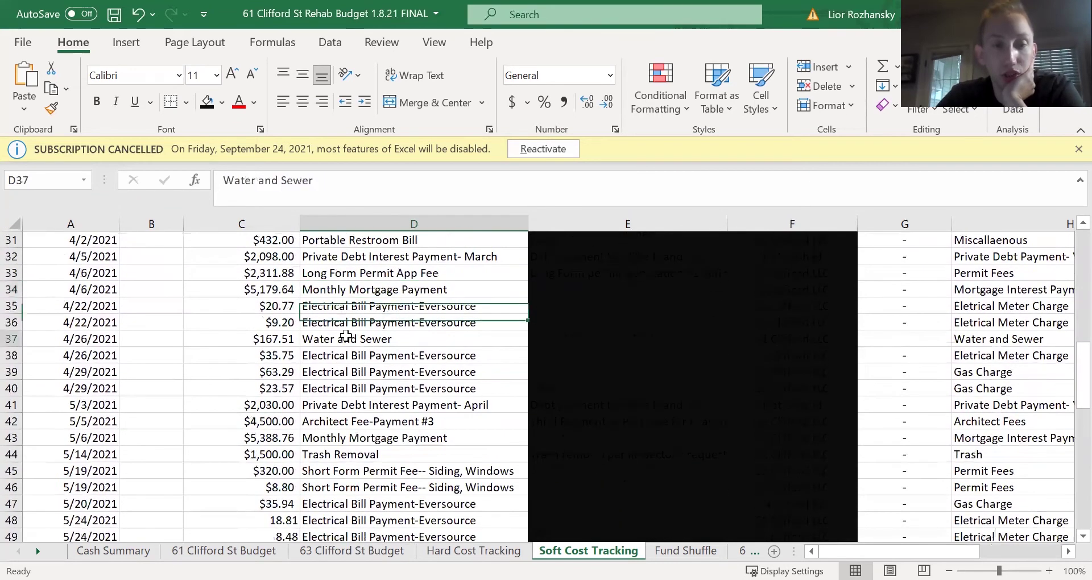
{"action": "left_click", "coordinate": [370, 454]}
{"action": "scroll", "coordinate": [371, 455], "scroll_direction": "down", "scroll_amount": 2}
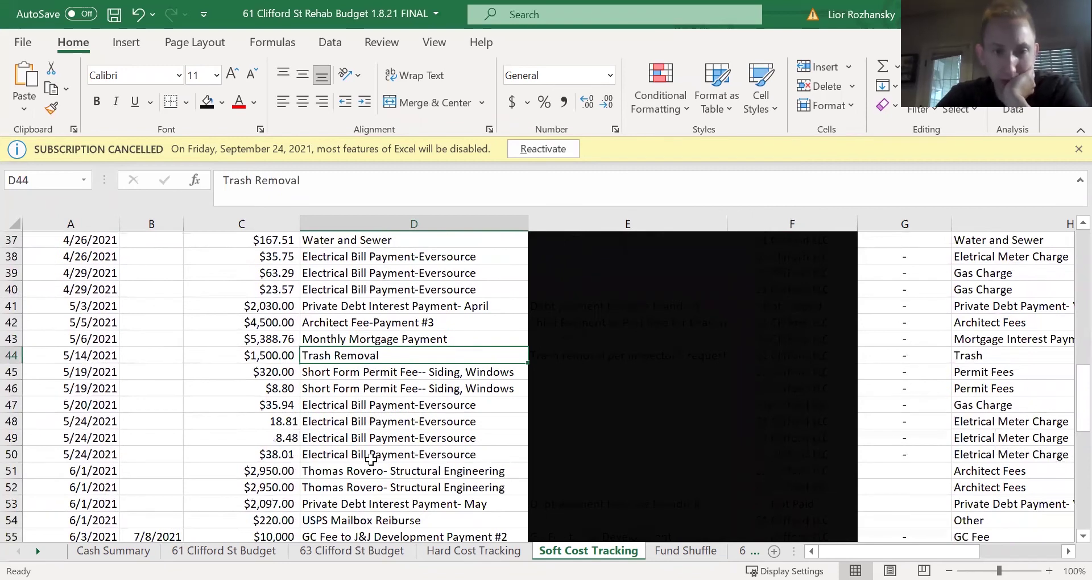
{"action": "scroll", "coordinate": [371, 462], "scroll_direction": "down", "scroll_amount": 1}
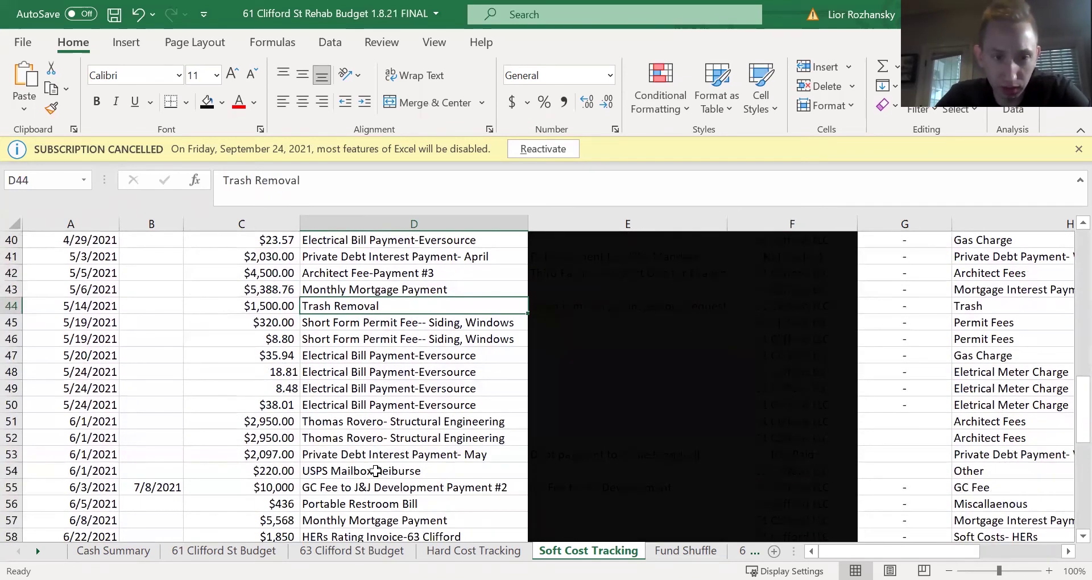
{"action": "left_click_drag", "start_coordinate": [381, 420], "coordinate": [400, 436]}
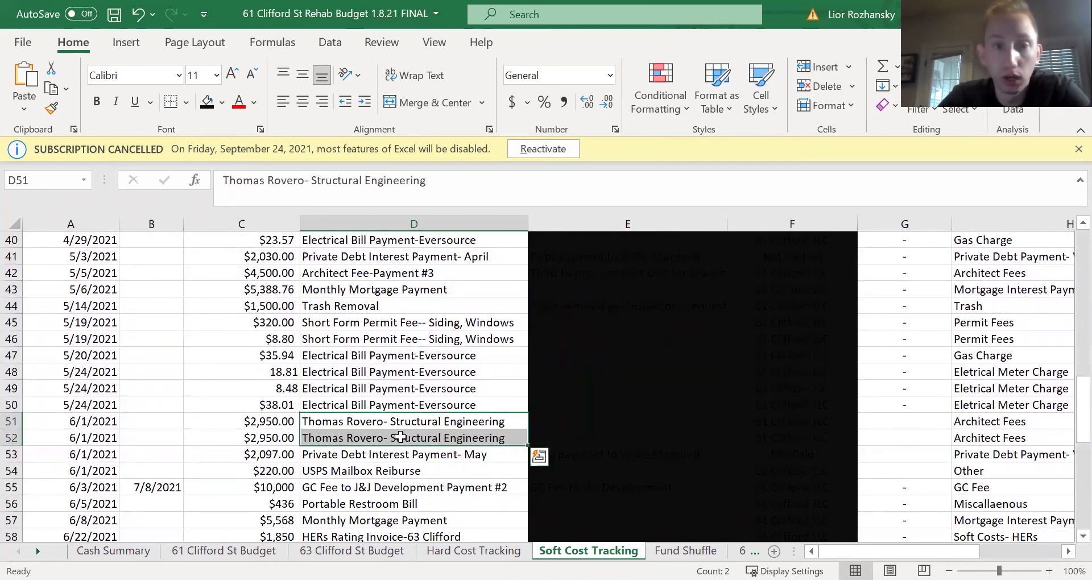
{"action": "scroll", "coordinate": [401, 436], "scroll_direction": "down", "scroll_amount": 1}
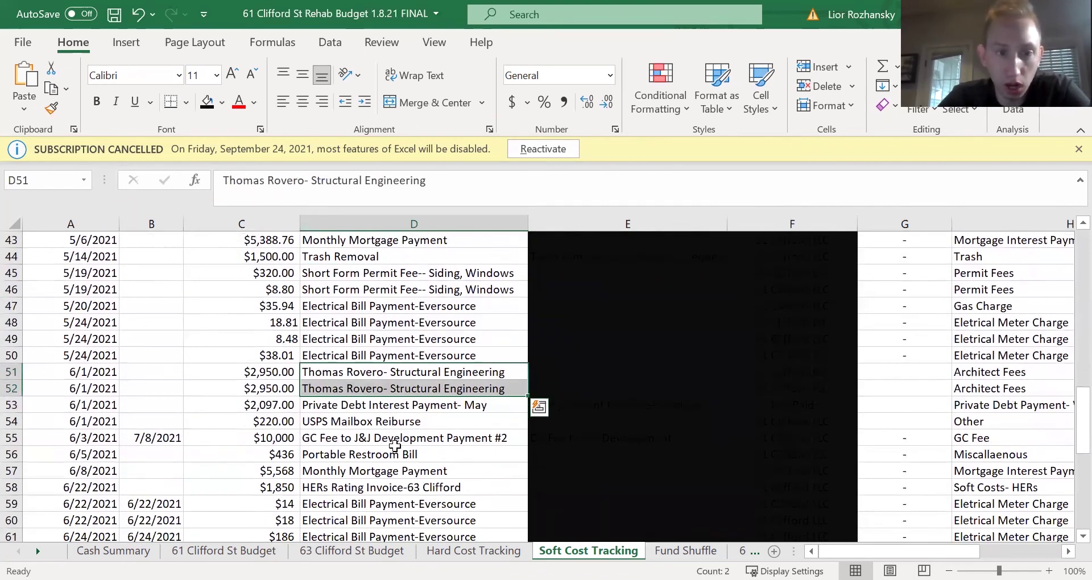
{"action": "left_click", "coordinate": [379, 437]}
{"action": "scroll", "coordinate": [381, 440], "scroll_direction": "down", "scroll_amount": 2}
{"action": "scroll", "coordinate": [382, 442], "scroll_direction": "down", "scroll_amount": 1}
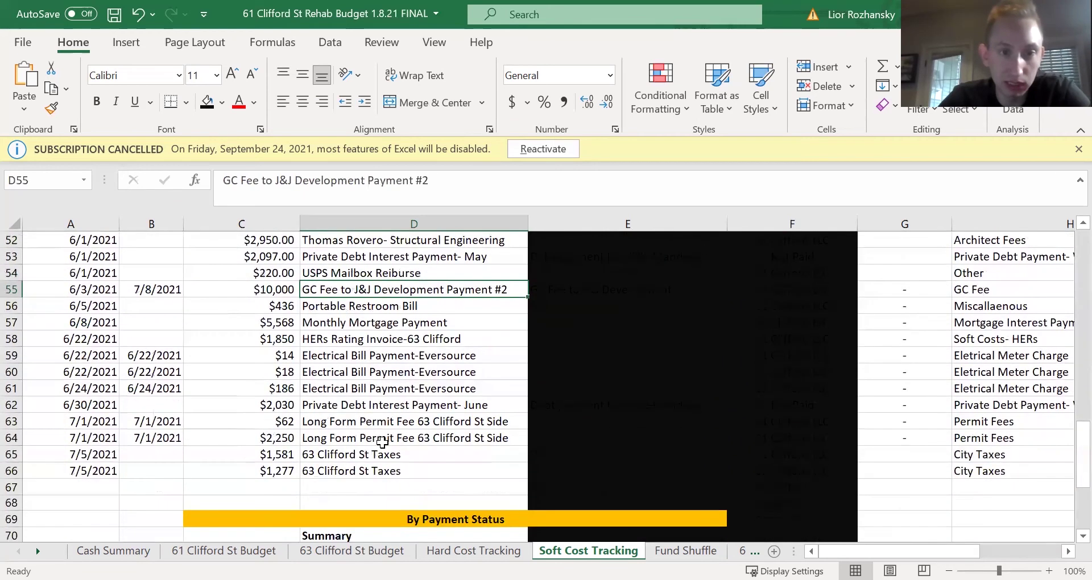
{"action": "scroll", "coordinate": [382, 440], "scroll_direction": "up", "scroll_amount": 1}
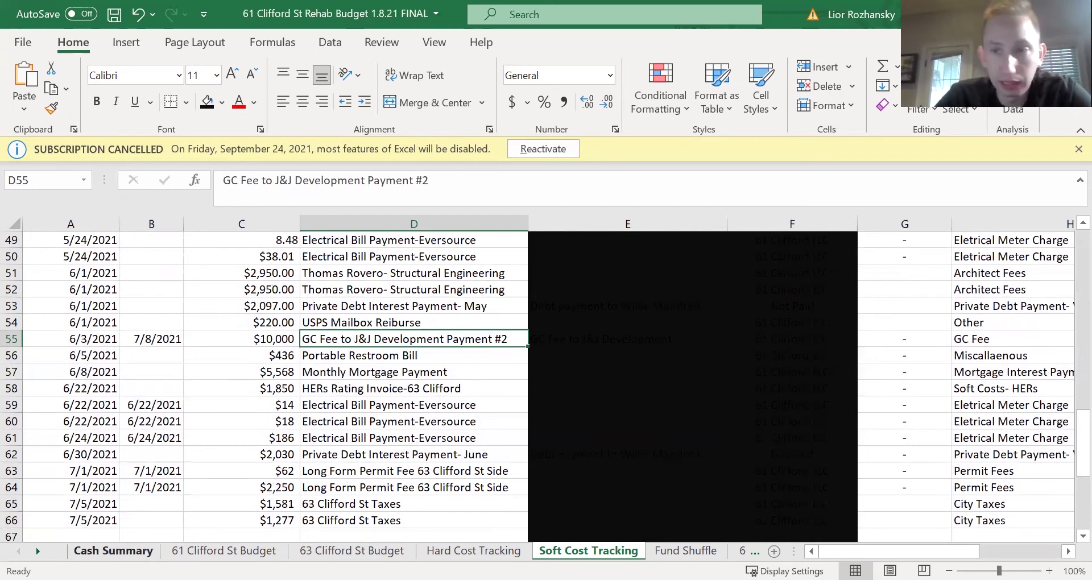
- On Cash Summary, mark the operating account total and date, and trace the Lansing Windows payment
{"action": "left_click", "coordinate": [113, 550]}
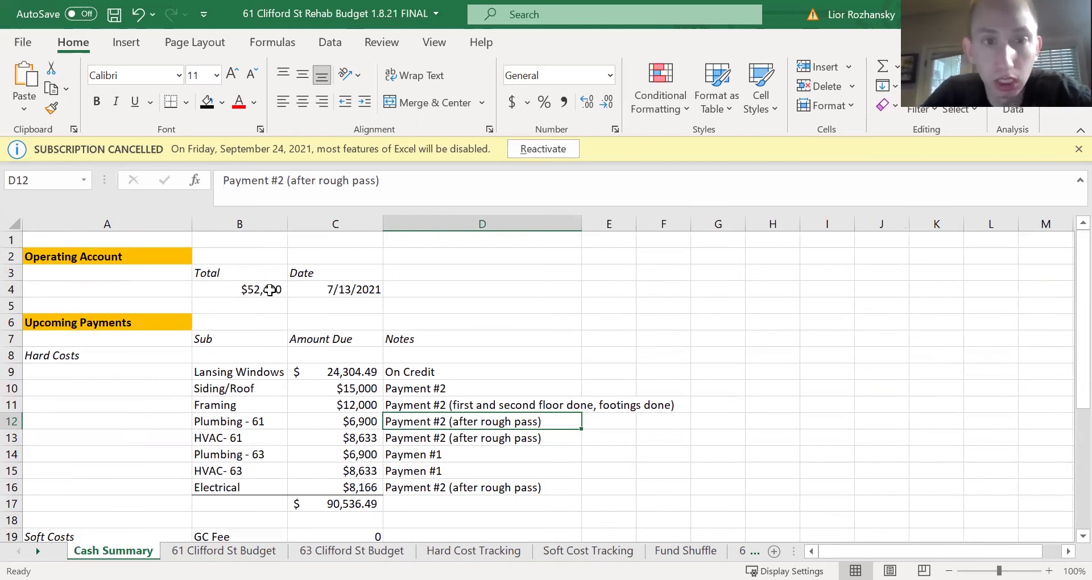
{"action": "left_click_drag", "start_coordinate": [269, 290], "coordinate": [330, 286]}
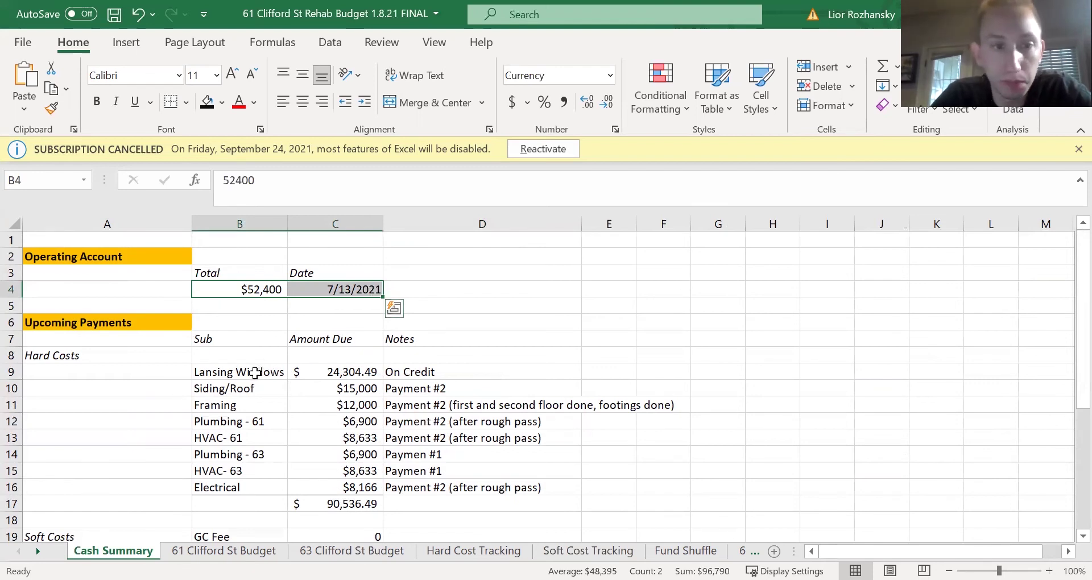
{"action": "left_click_drag", "start_coordinate": [254, 372], "coordinate": [408, 367]}
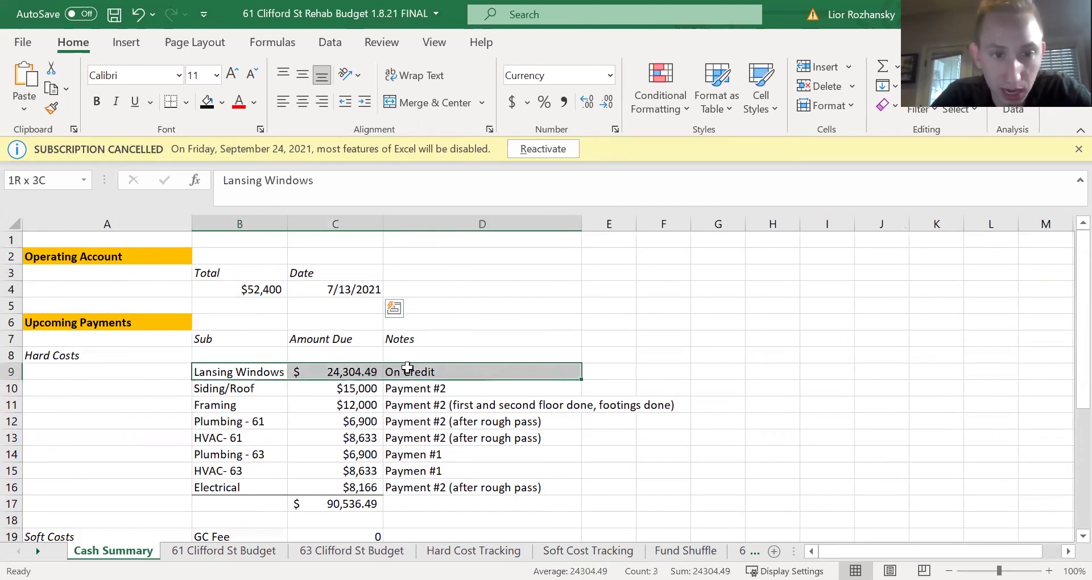
{"action": "left_click", "coordinate": [354, 374]}
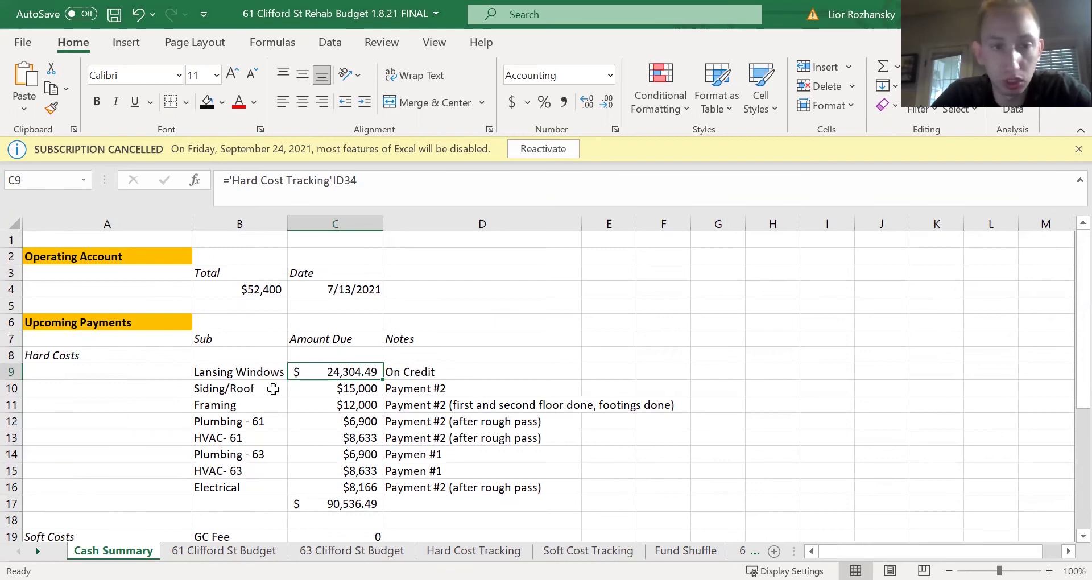
- Mark the Siding/Roof, Framing, Plumbing, HVAC and Electrical payments, then check the $90,536.49 total
{"action": "left_click_drag", "start_coordinate": [258, 387], "coordinate": [414, 386]}
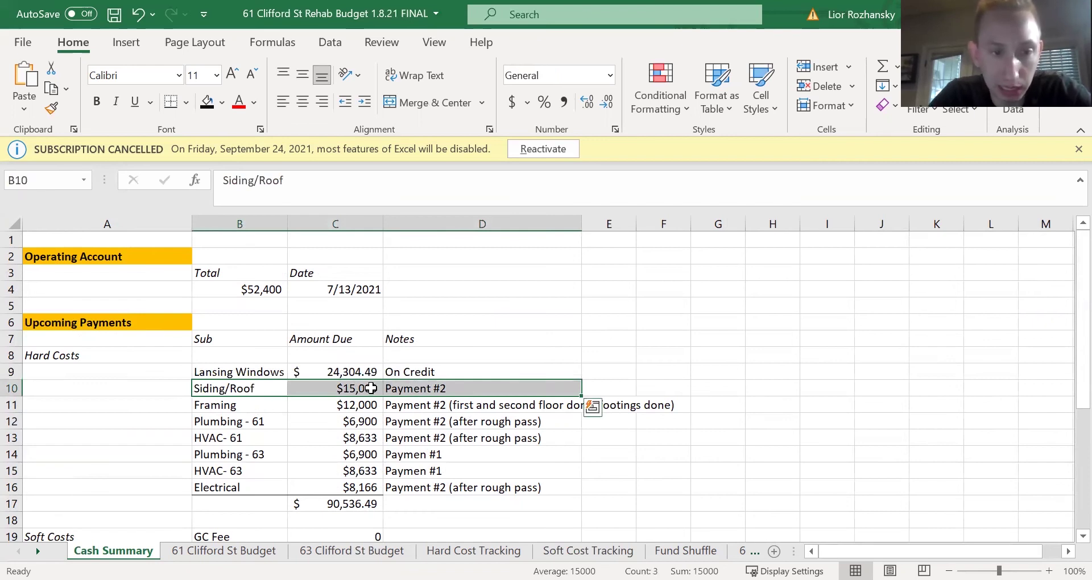
{"action": "left_click_drag", "start_coordinate": [251, 404], "coordinate": [409, 400]}
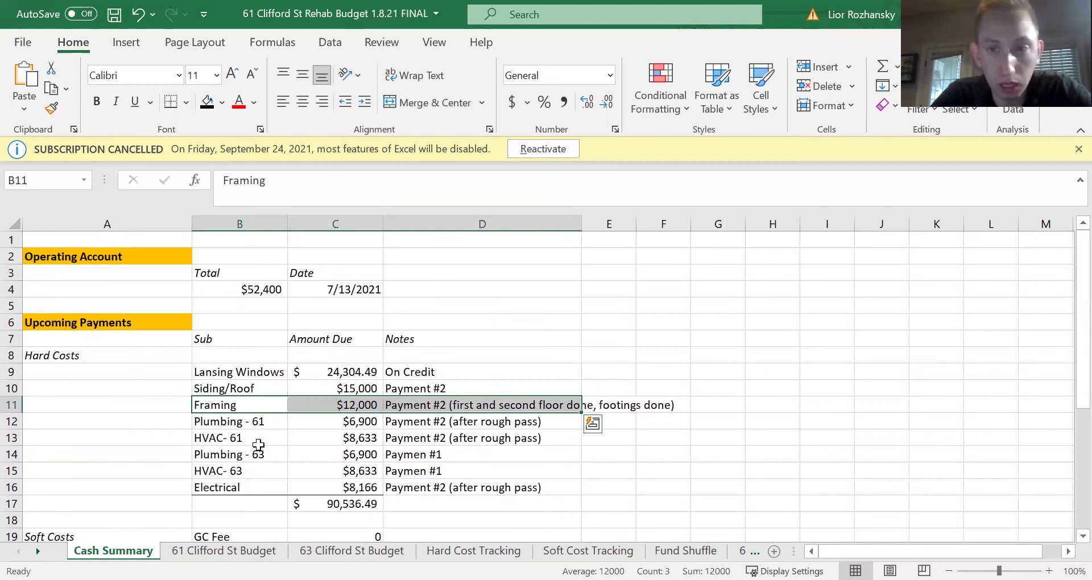
{"action": "left_click_drag", "start_coordinate": [254, 421], "coordinate": [446, 471]}
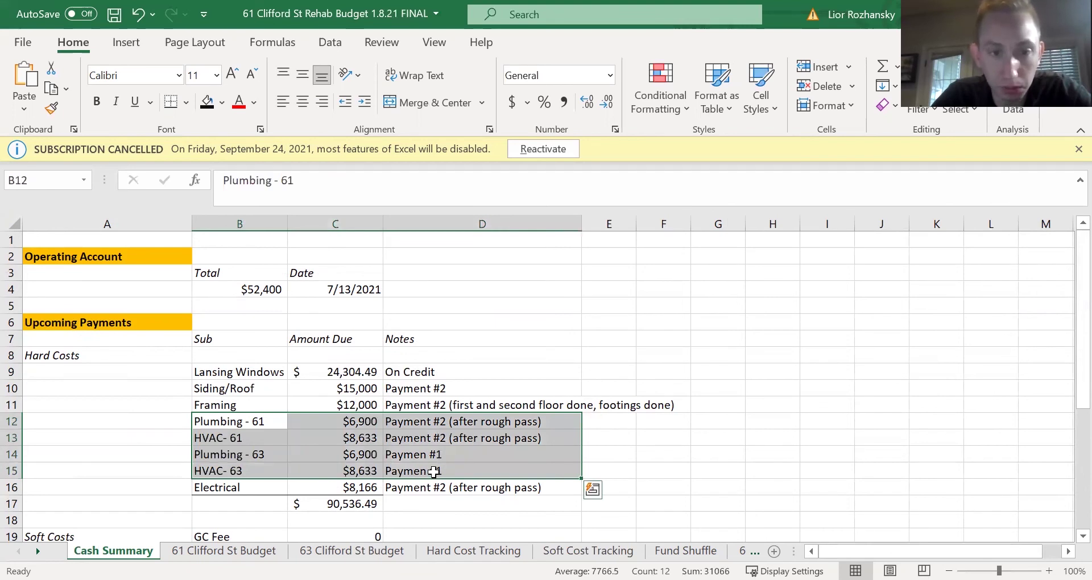
{"action": "left_click_drag", "start_coordinate": [259, 489], "coordinate": [398, 492]}
{"action": "left_click", "coordinate": [360, 506]}
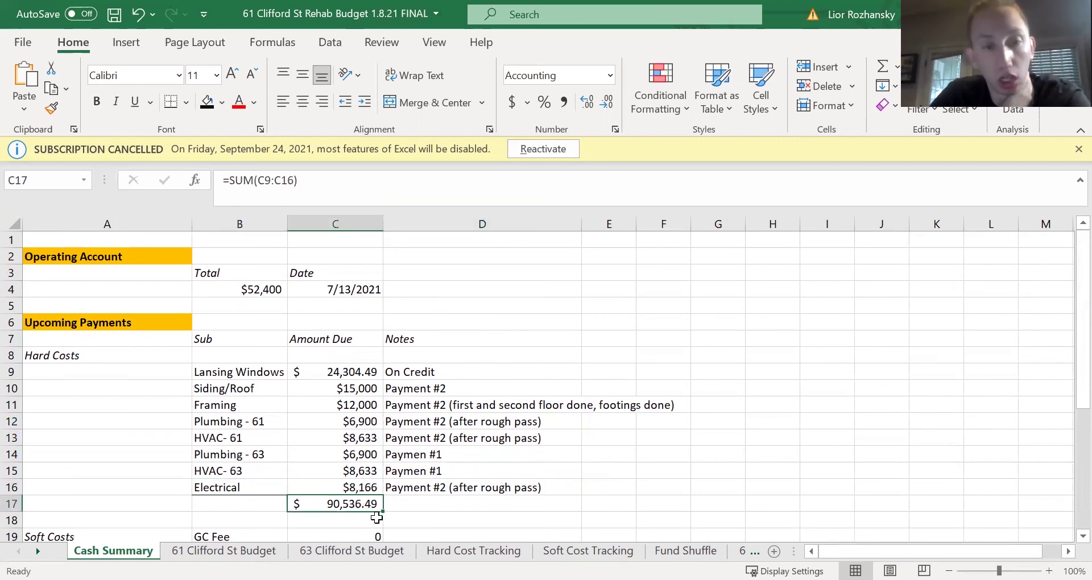
{"action": "left_click", "coordinate": [257, 291]}
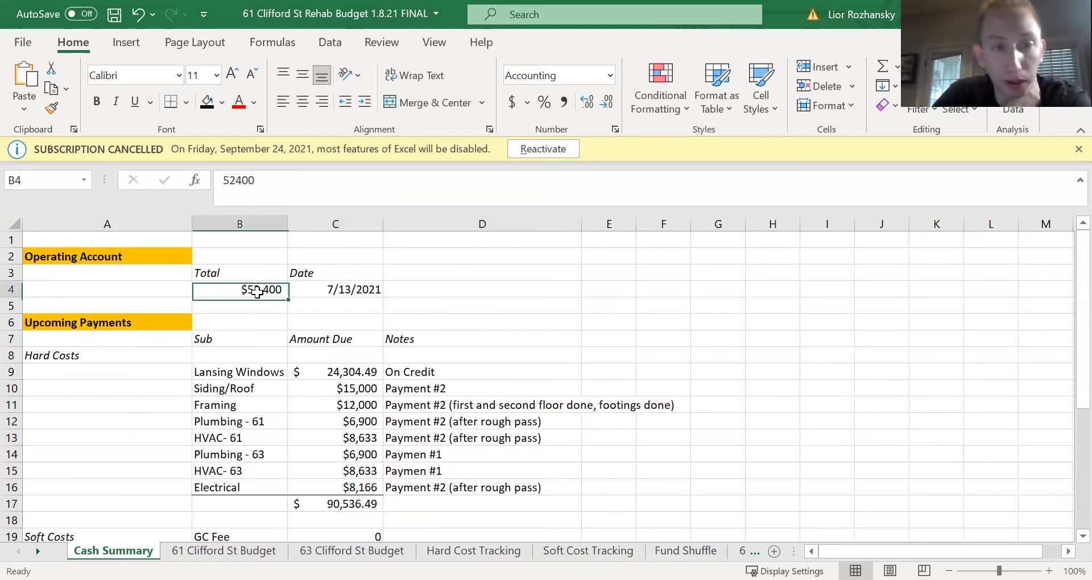
{"action": "left_click", "coordinate": [355, 506]}
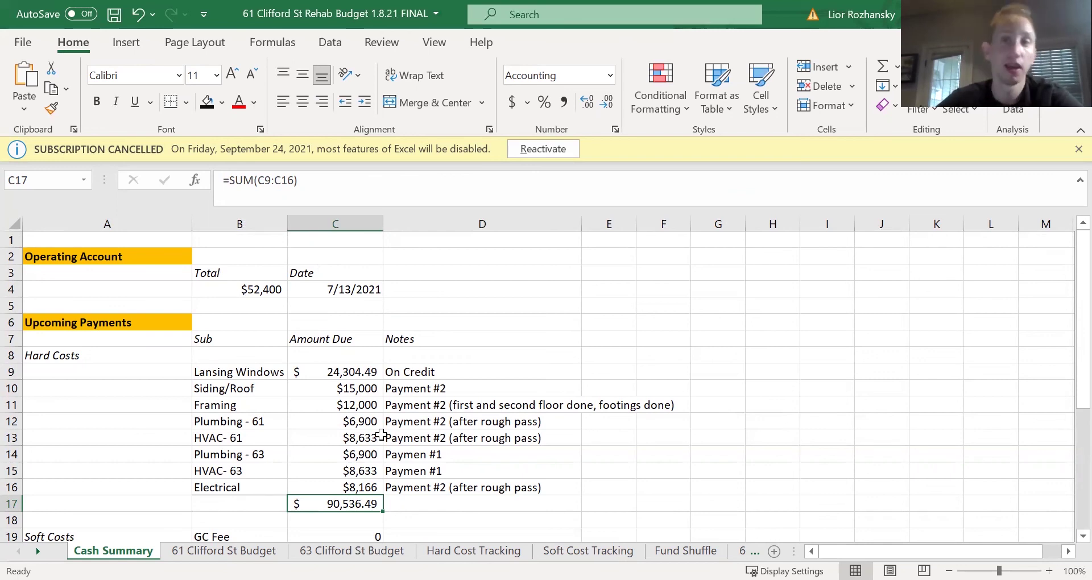
{"action": "left_click", "coordinate": [223, 550]}
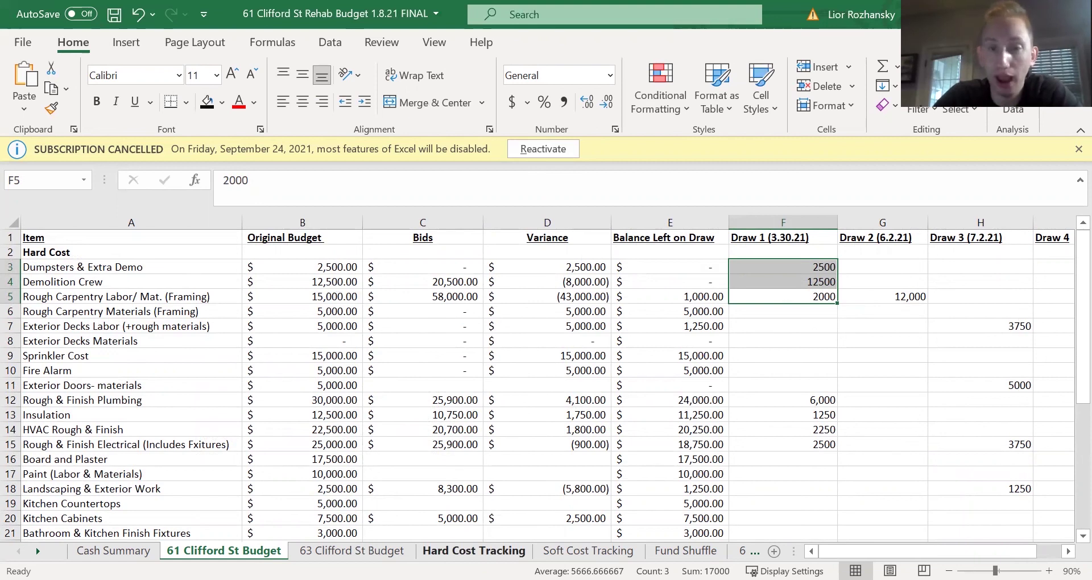
{"action": "left_click", "coordinate": [588, 550]}
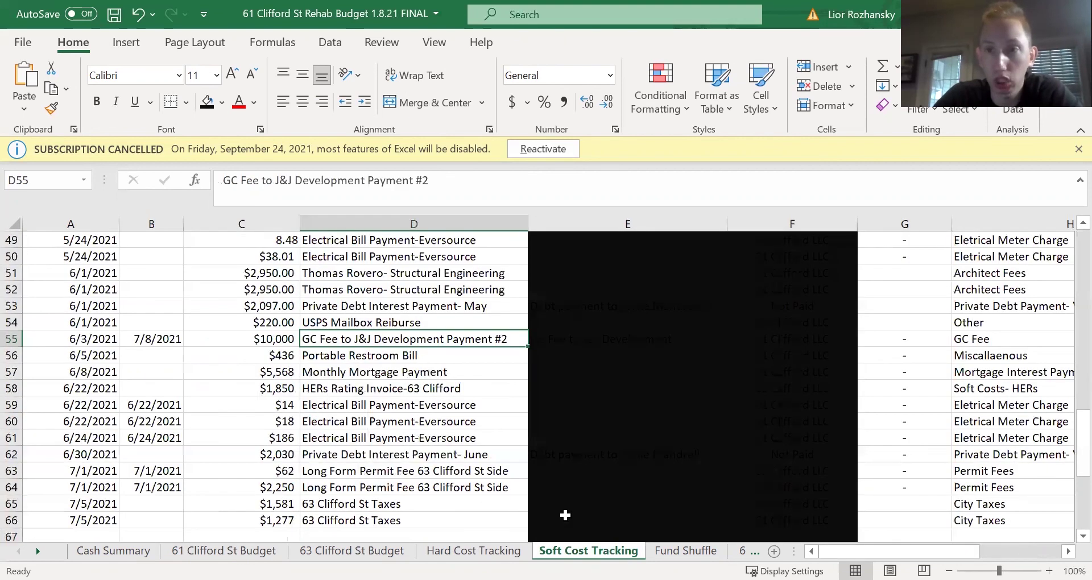
{"action": "left_click", "coordinate": [113, 550]}
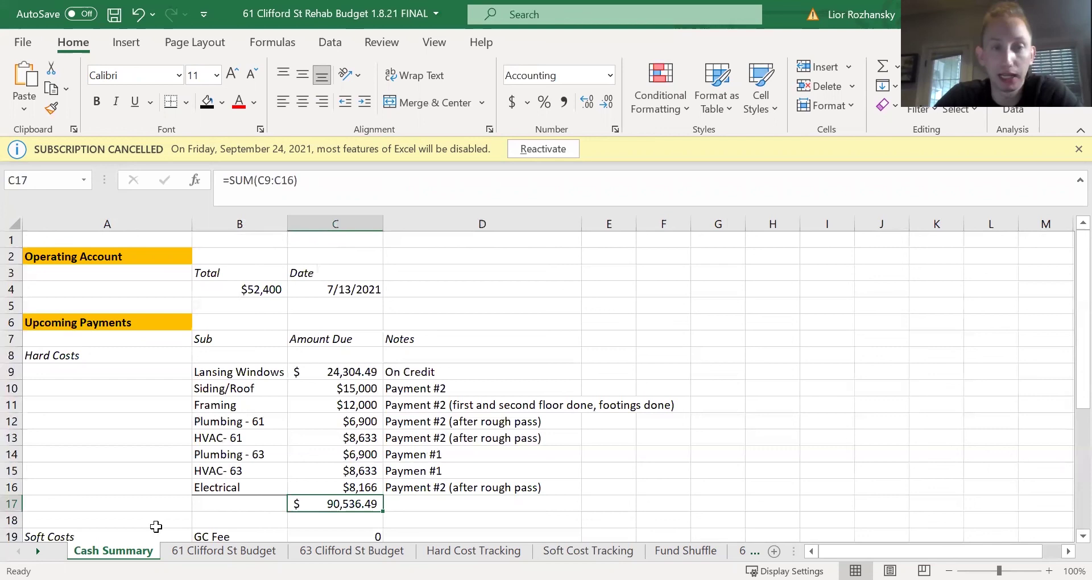